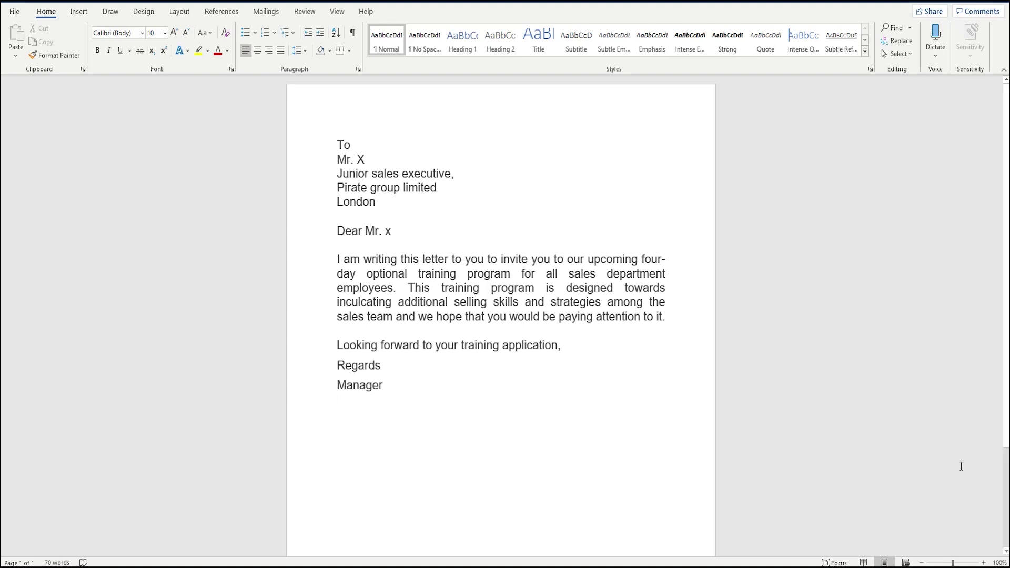
pyautogui.click(959, 563)
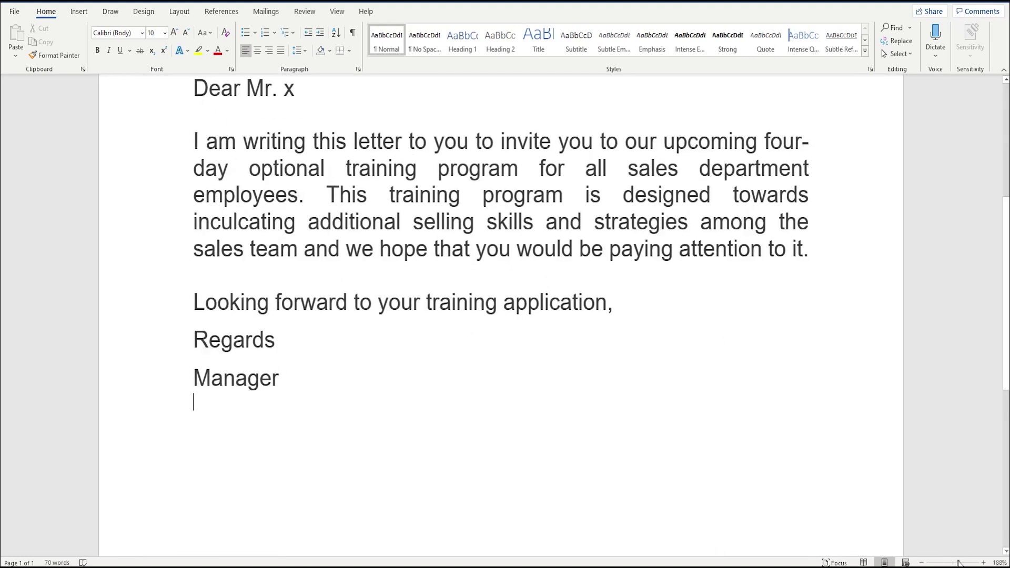
pyautogui.click(1006, 88)
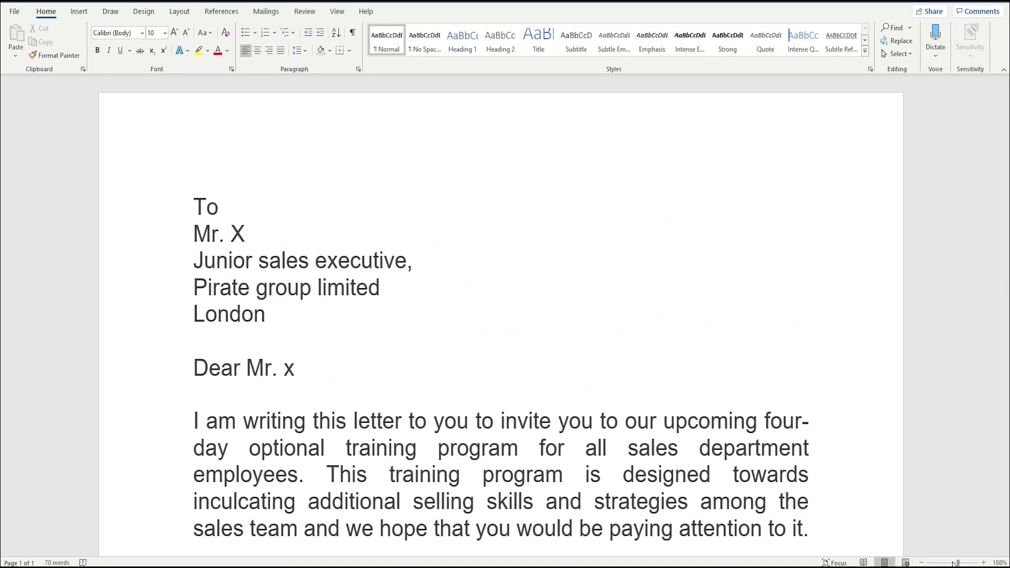
pyautogui.moveTo(956, 563); pyautogui.dragTo(953, 562)
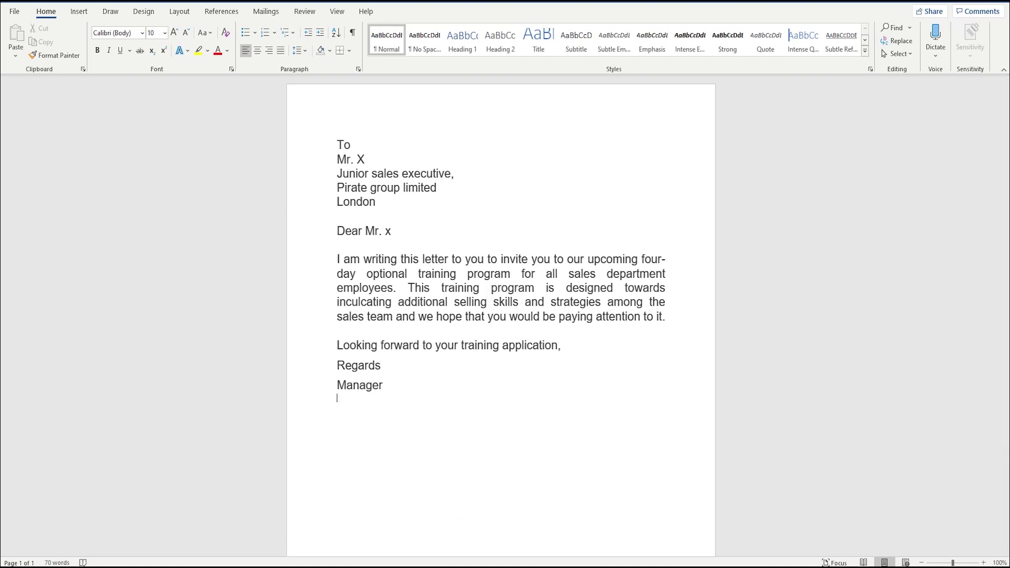
pyautogui.click(483, 526)
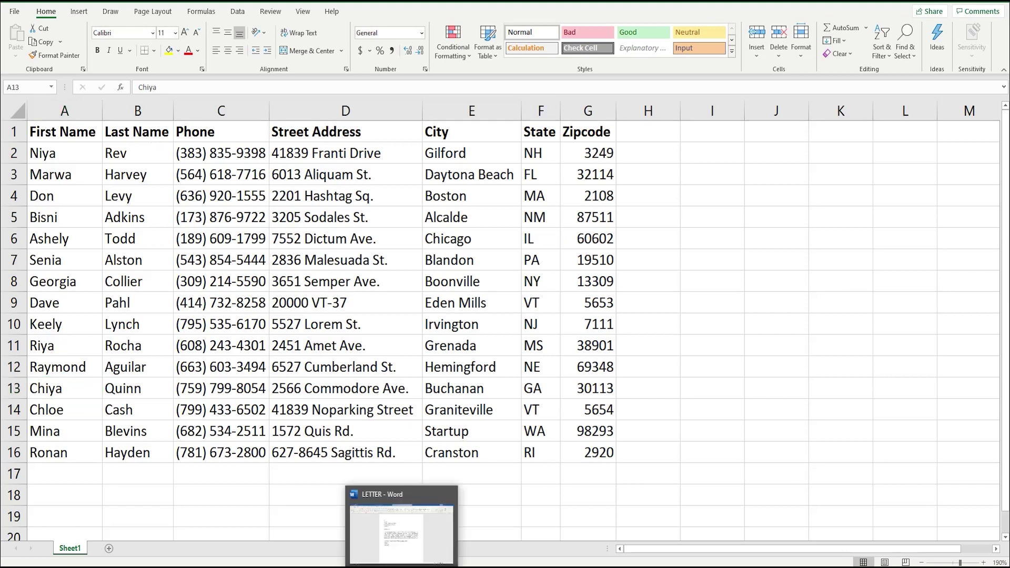
pyautogui.click(416, 513)
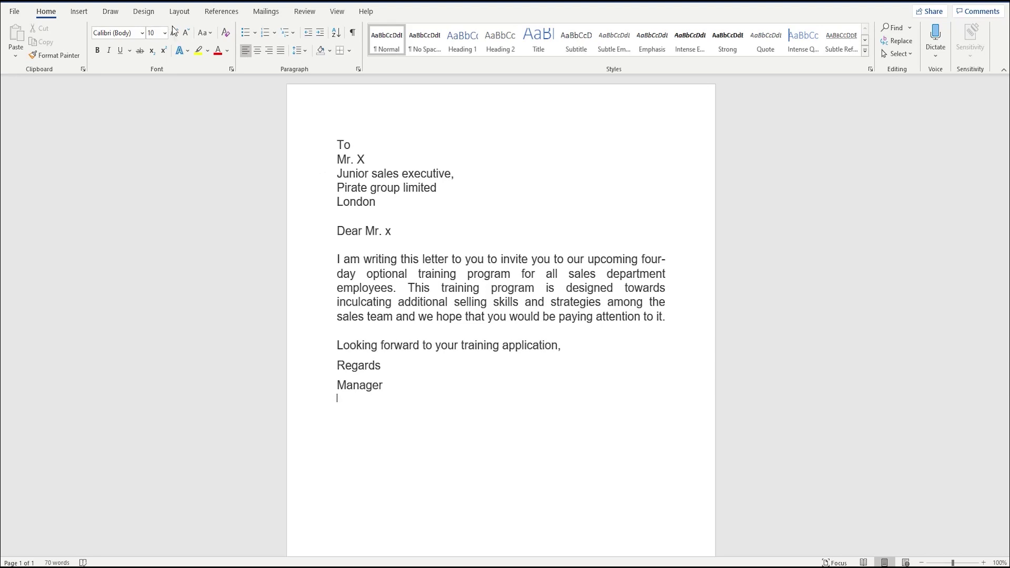
# - Show the Mailings tab and the Select Recipients source options
pyautogui.click(266, 12)
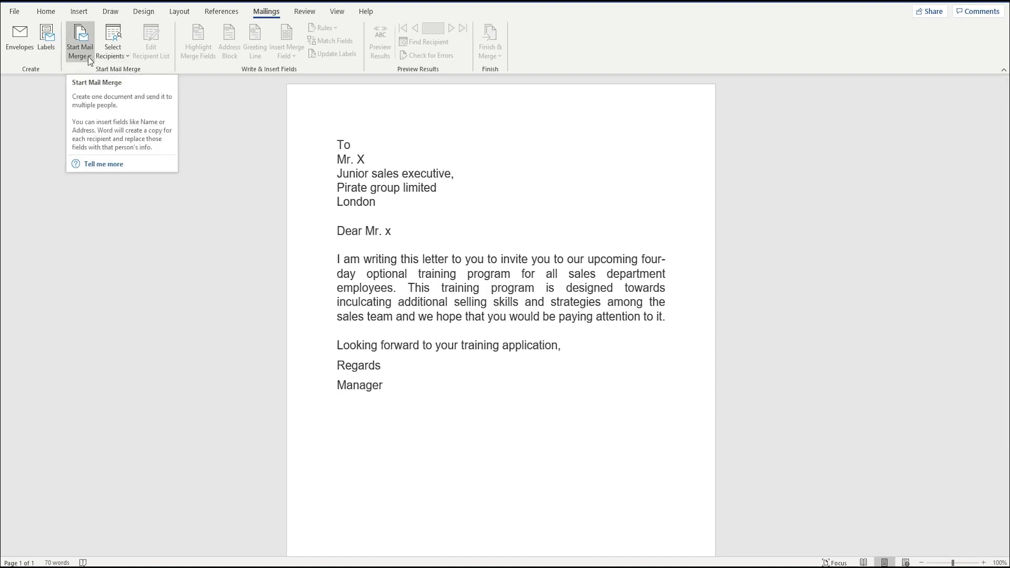
pyautogui.click(124, 52)
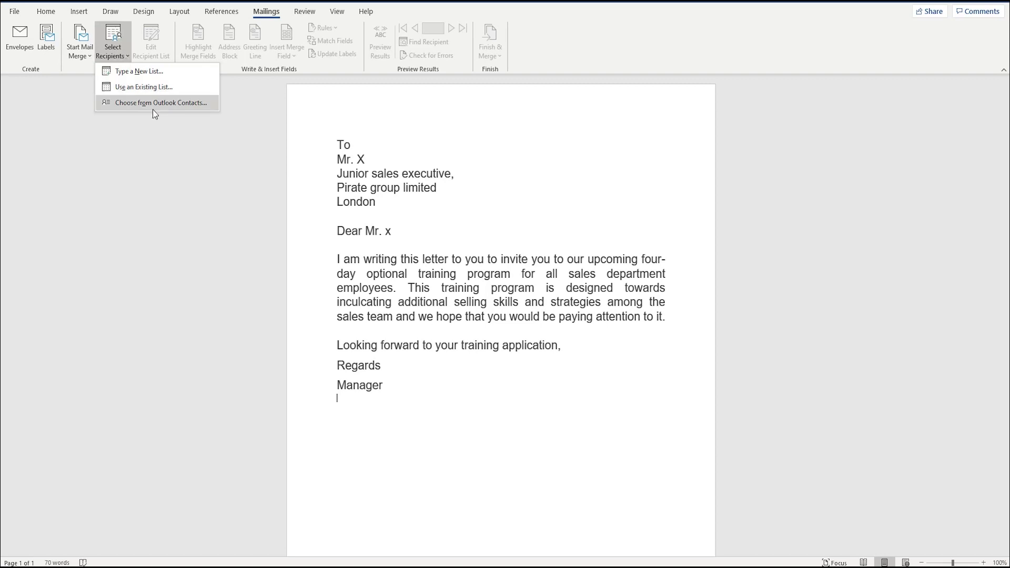
pyautogui.click(956, 563)
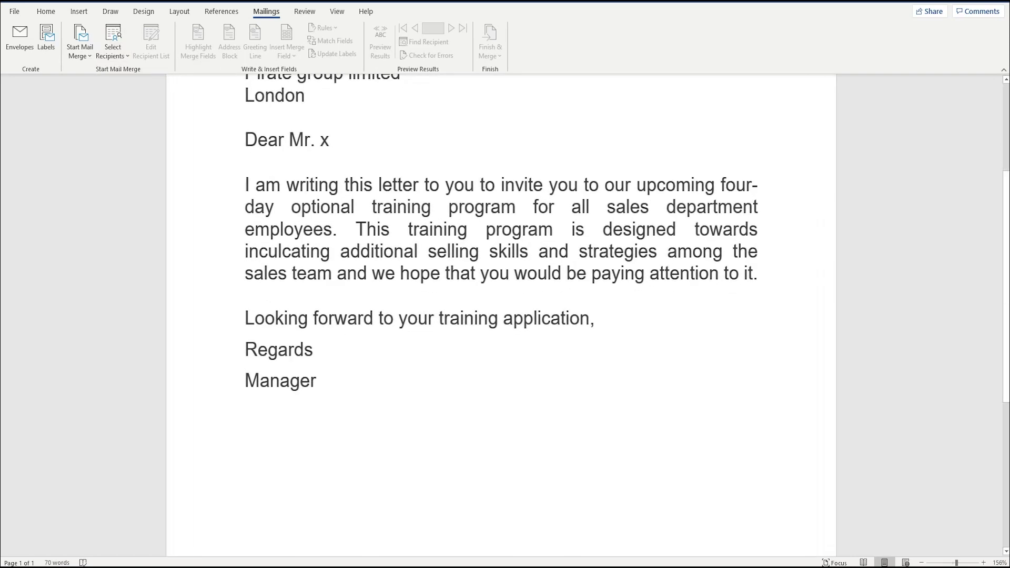
pyautogui.moveTo(1007, 250); pyautogui.dragTo(1008, 155)
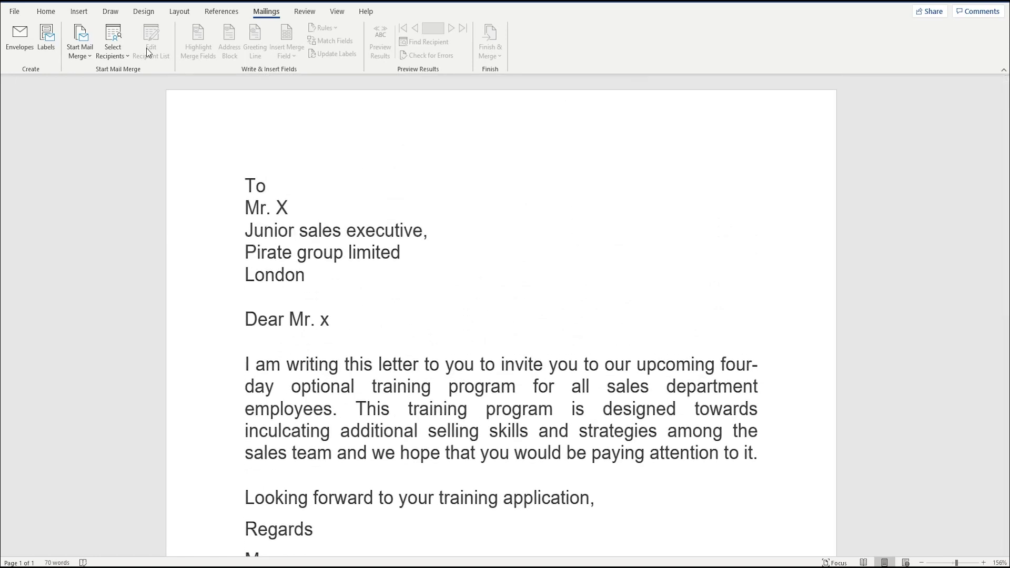
pyautogui.click(127, 49)
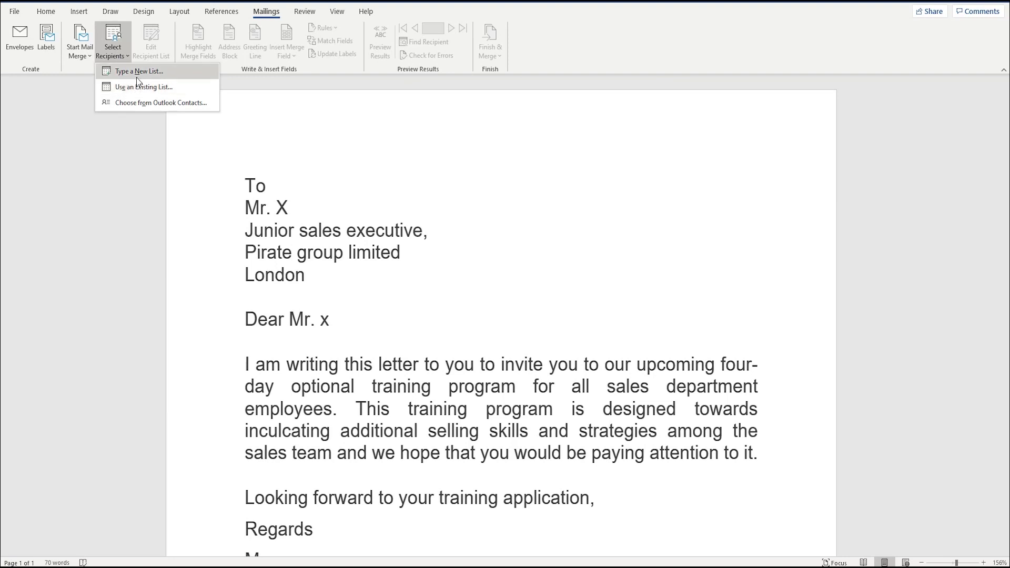
pyautogui.click(169, 74)
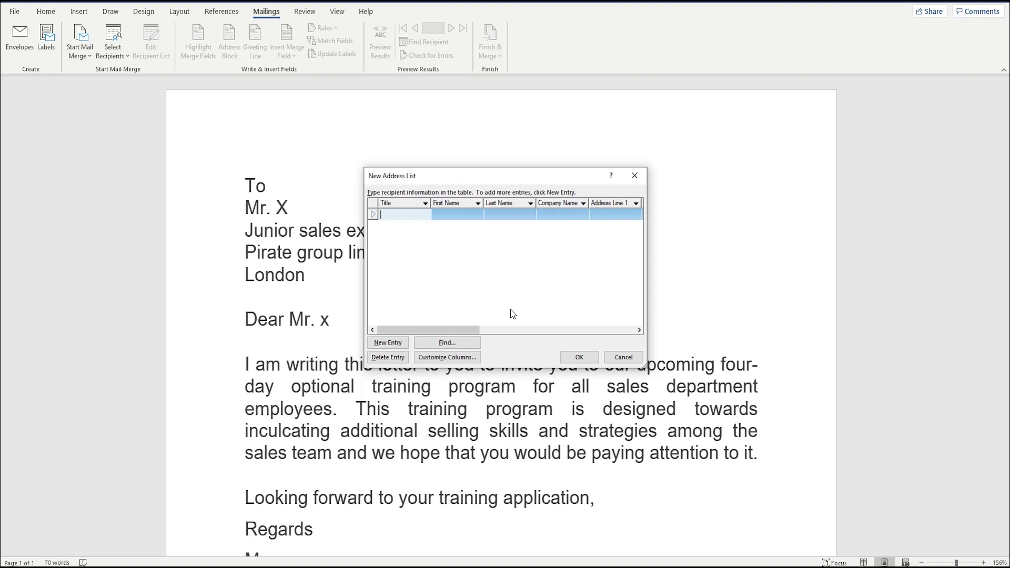
pyautogui.click(624, 358)
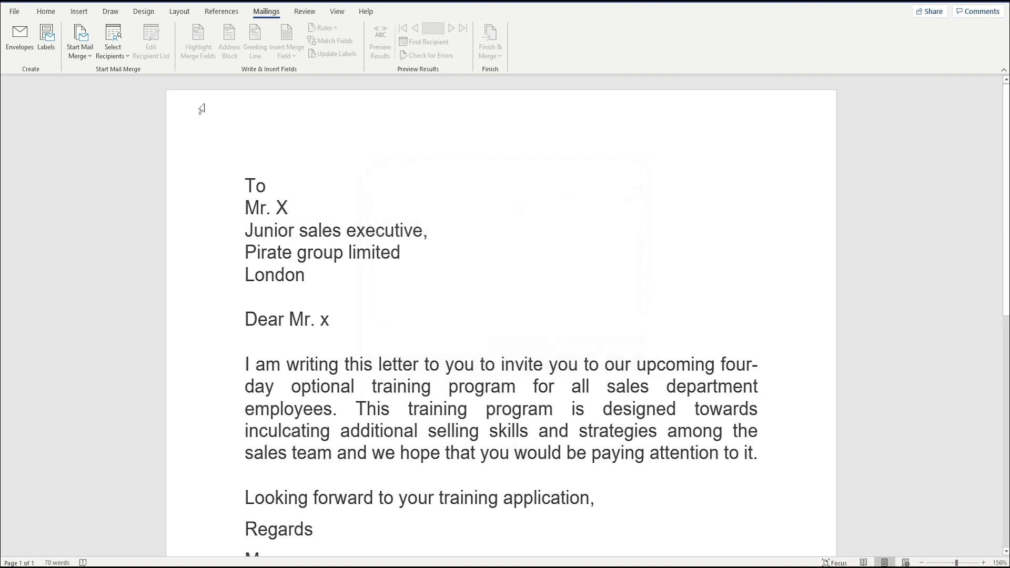
pyautogui.click(116, 43)
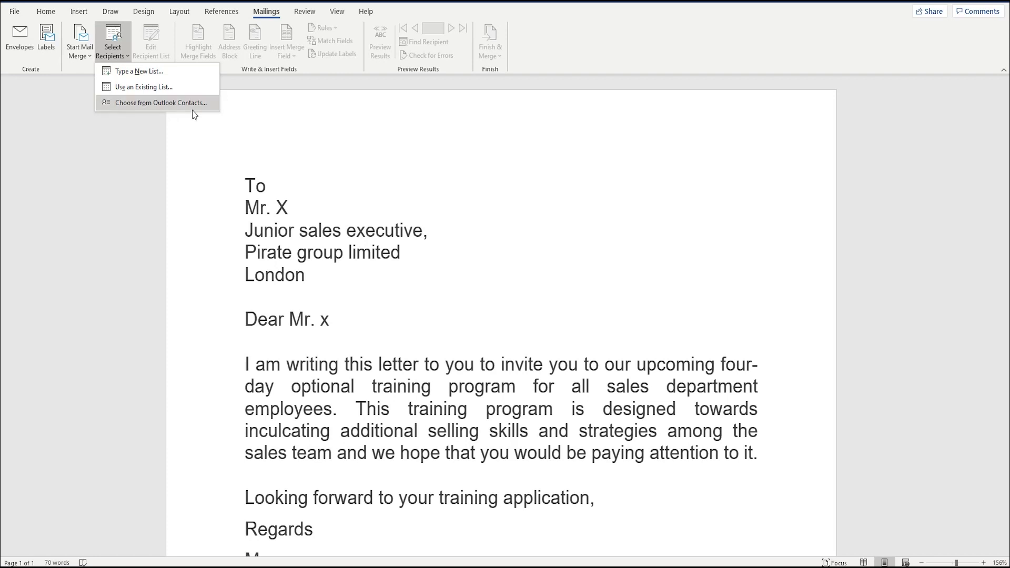
# - Use an existing list and open the MERGE LIST workbook from the Desktop
pyautogui.click(154, 89)
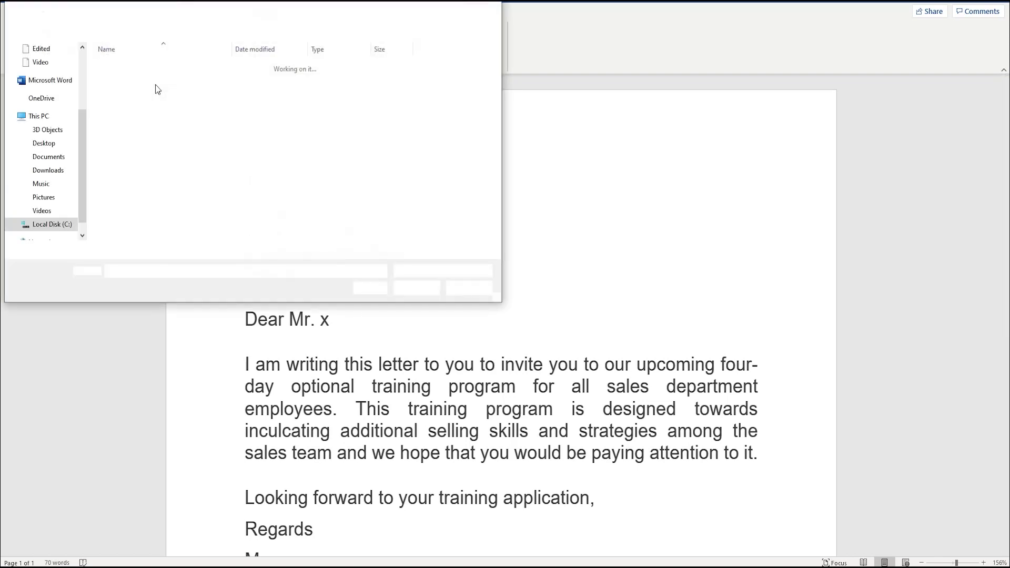
pyautogui.click(52, 144)
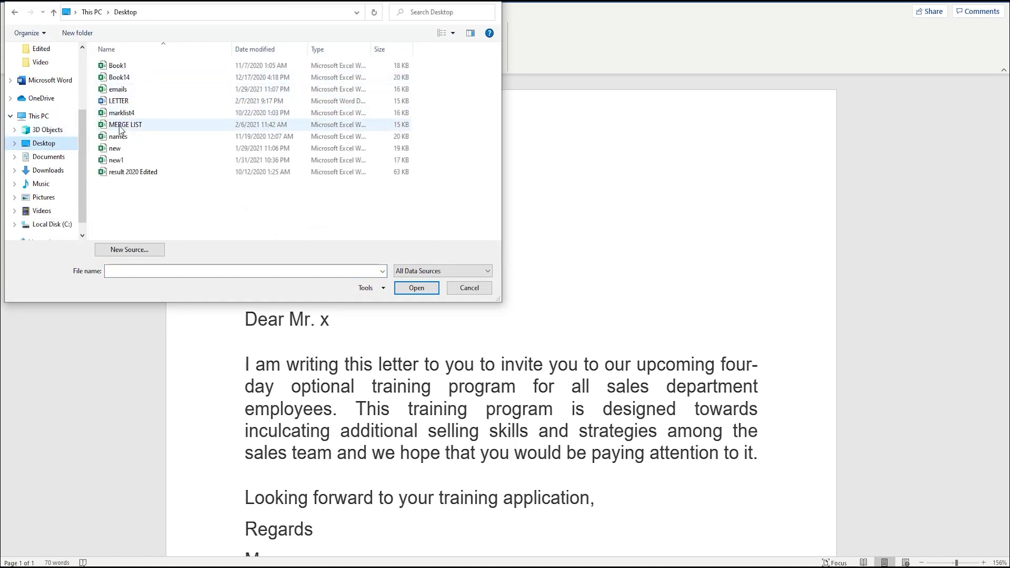
pyautogui.click(119, 127)
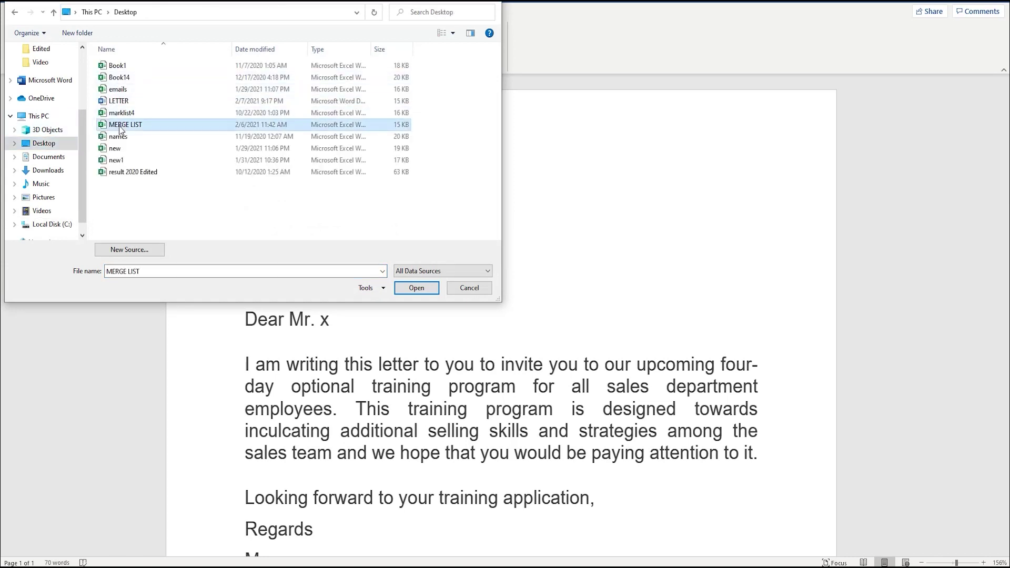
pyautogui.click(417, 290)
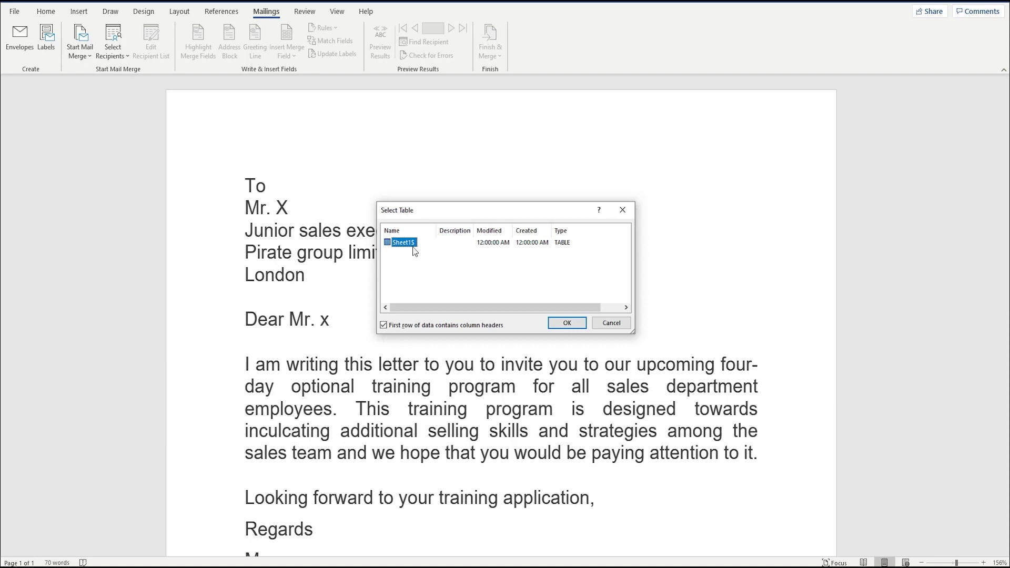
# - Accept Sheet1$ as the recipient table and open Edit Recipient List
pyautogui.click(567, 323)
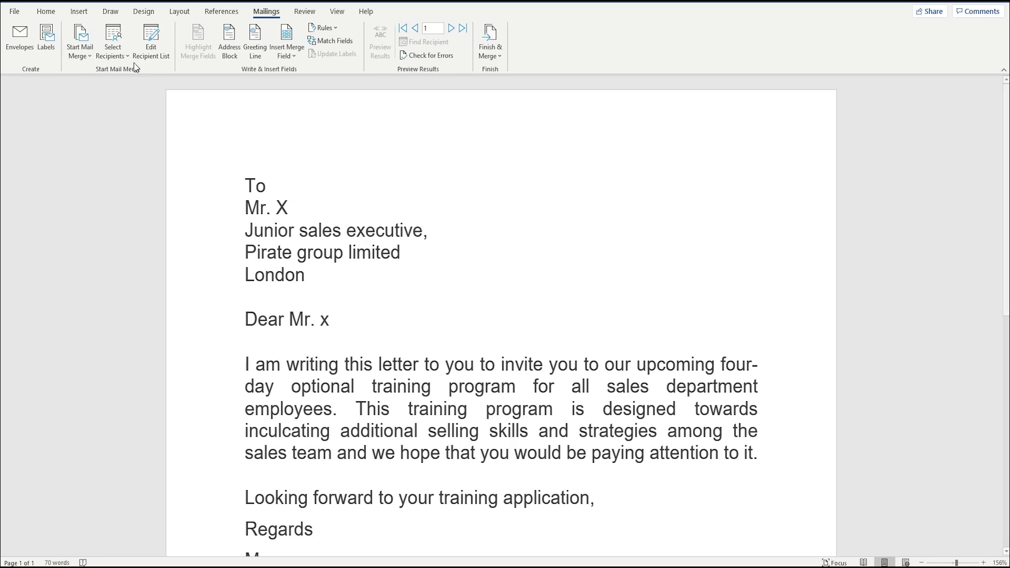
pyautogui.click(159, 49)
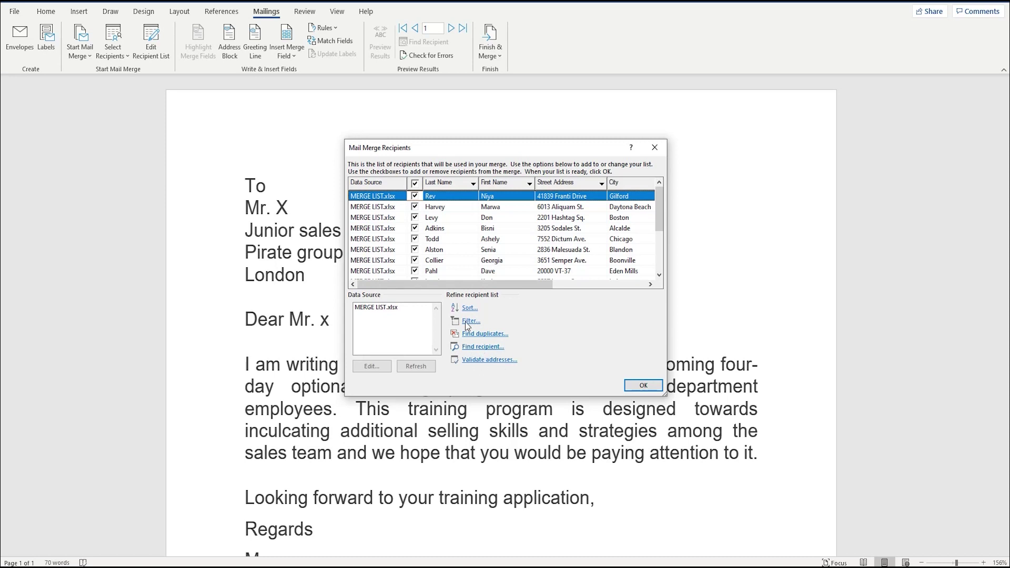
# - Untick and re-tick the second and fourth recipients, then confirm the full recipient list
pyautogui.click(416, 207)
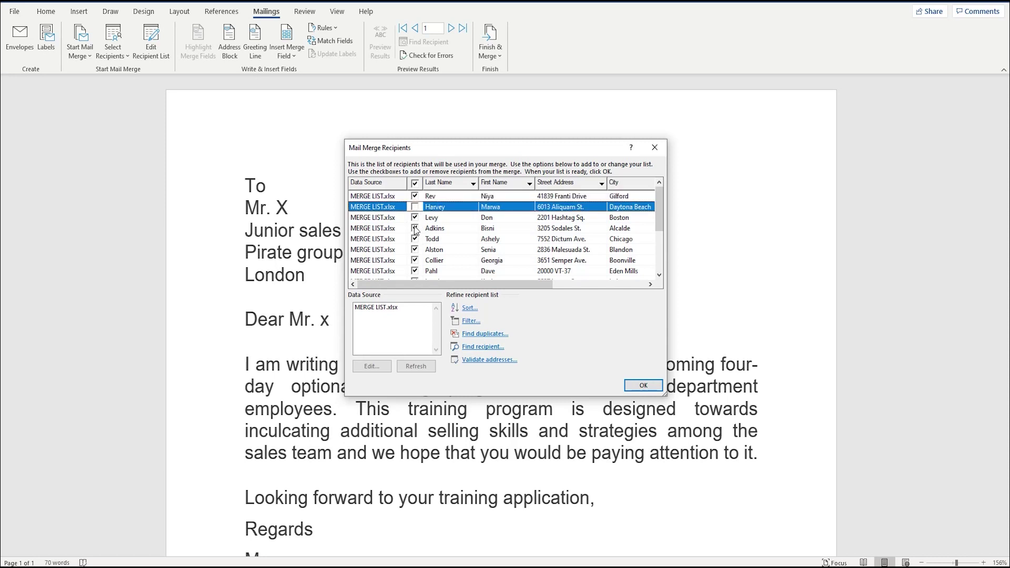
pyautogui.click(415, 229)
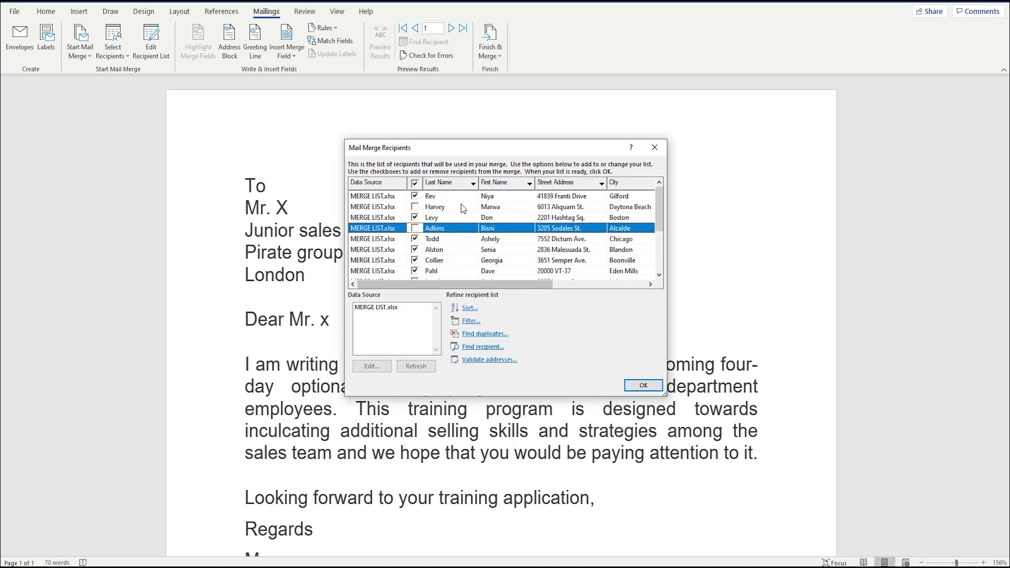
pyautogui.click(419, 207)
pyautogui.click(415, 207)
pyautogui.click(416, 229)
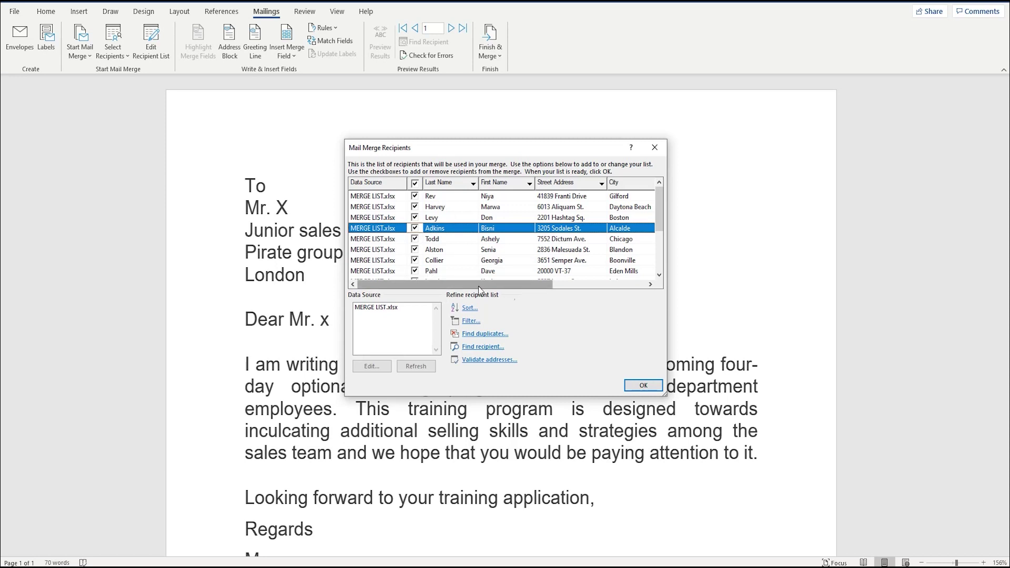
pyautogui.click(643, 385)
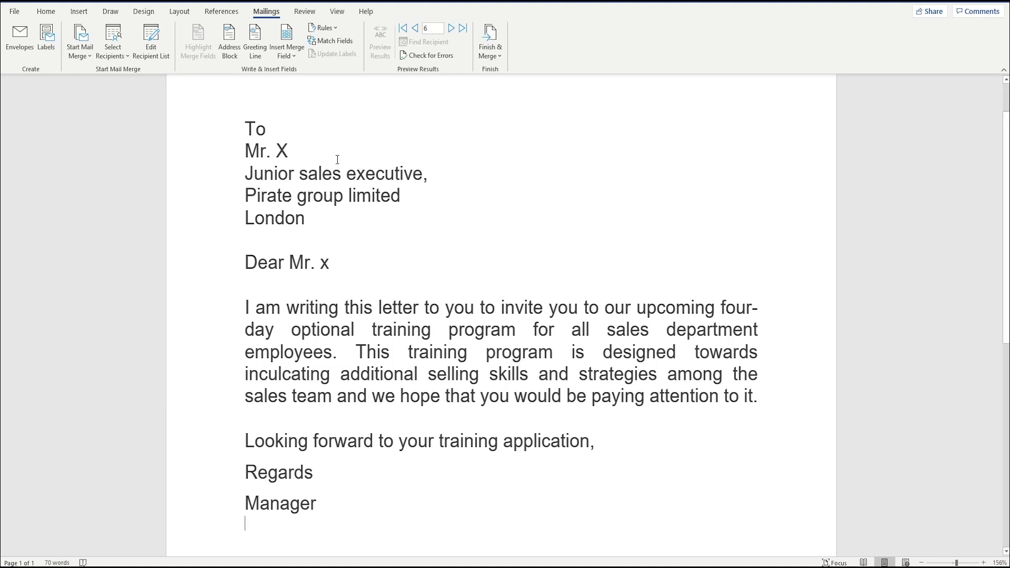
# - Choose Letters as the Start Mail Merge document type
pyautogui.click(88, 46)
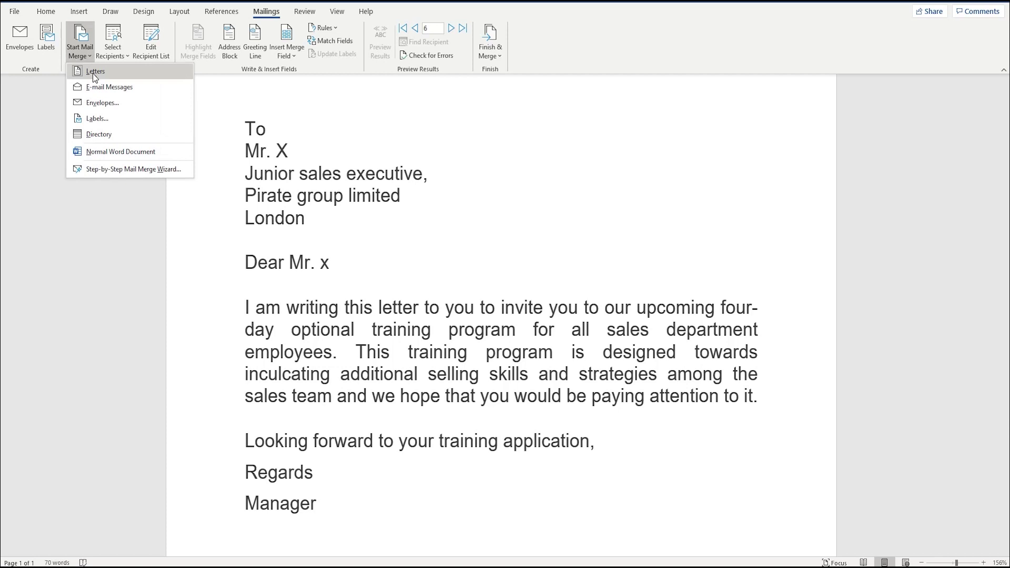
pyautogui.click(111, 71)
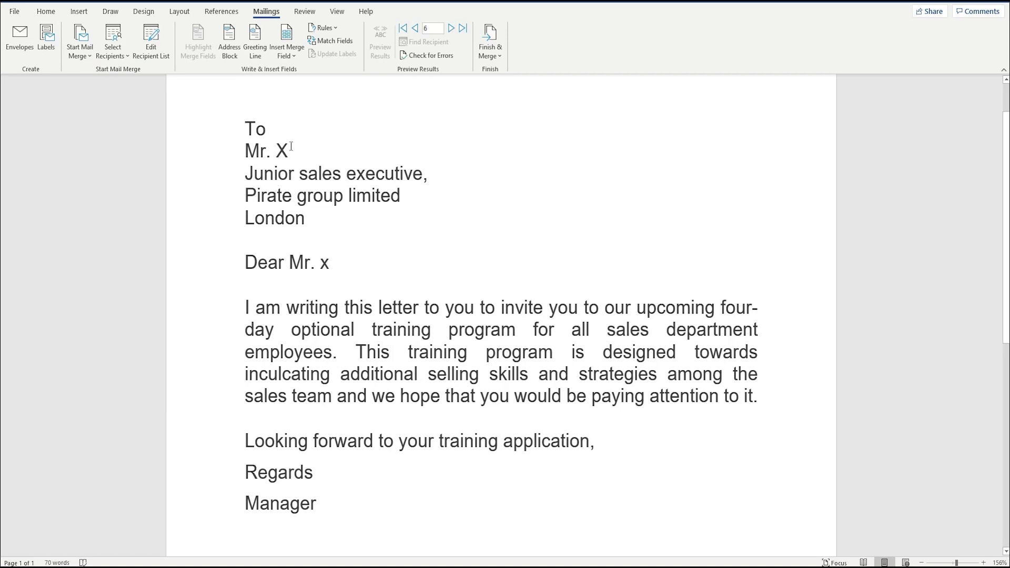
# - Open Match Fields from the Mailings tab
pyautogui.click(342, 41)
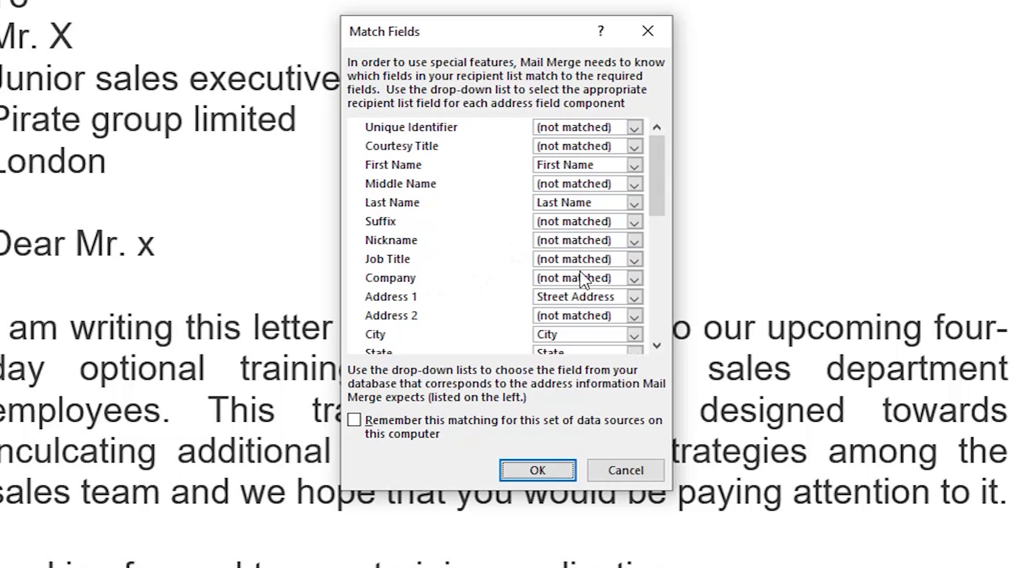
# - Leave Company as not matched and close the Match Fields dialog
pyautogui.click(634, 282)
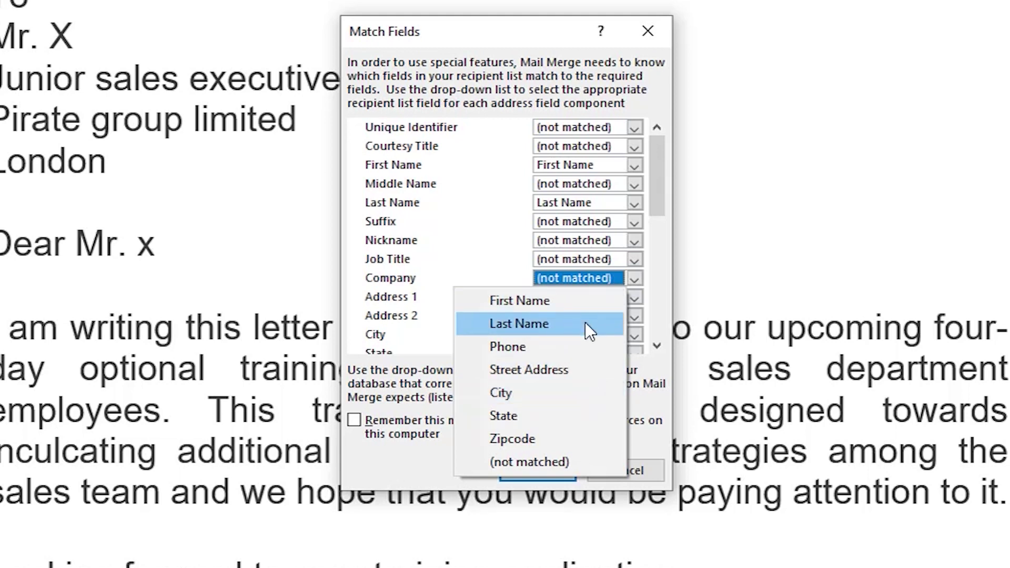
pyautogui.click(481, 222)
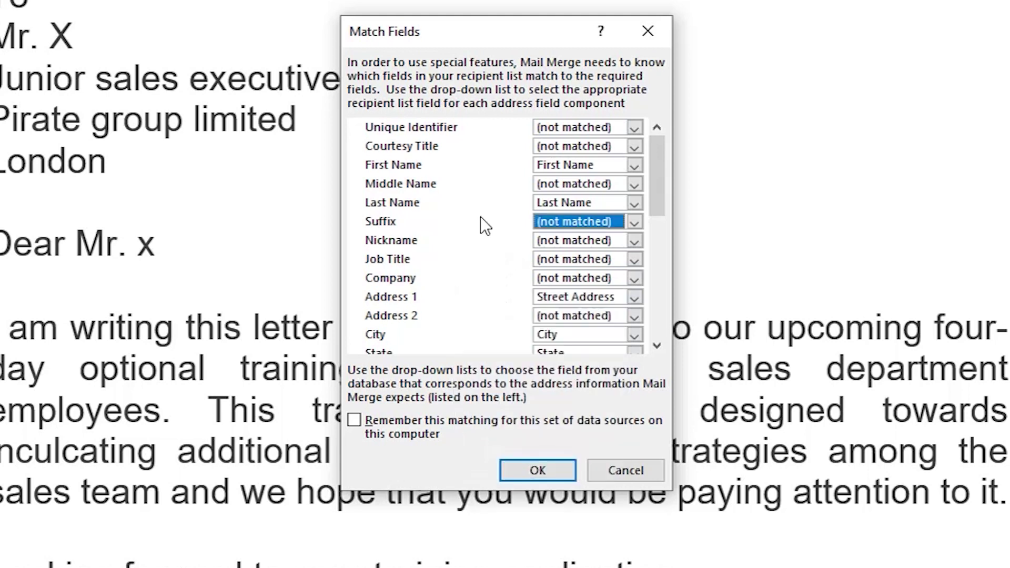
pyautogui.click(656, 346)
pyautogui.click(657, 346)
pyautogui.click(656, 346)
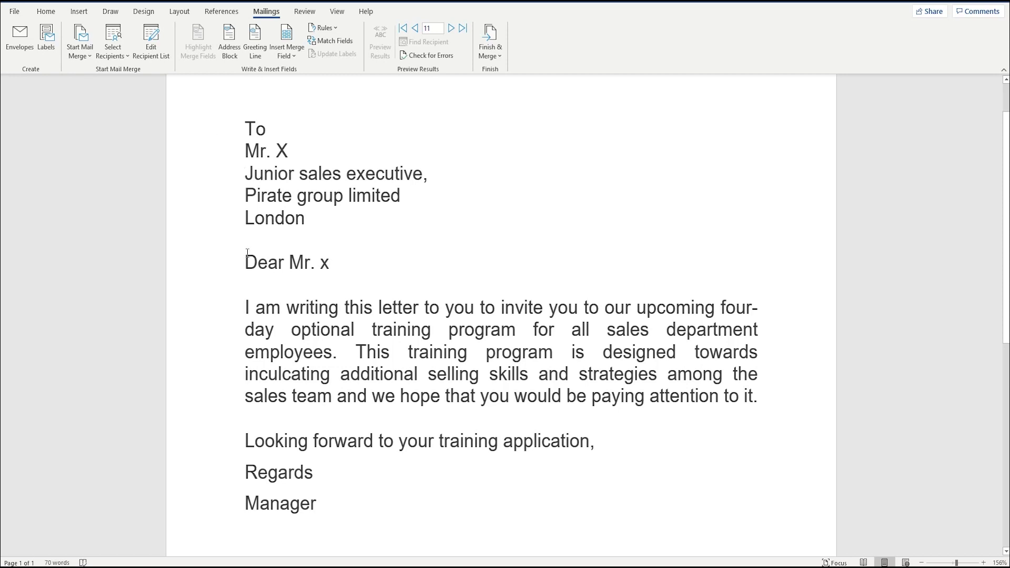
# - Select the placeholder greeting line 'Dear Mr. x'
pyautogui.moveTo(245, 256); pyautogui.dragTo(339, 266)
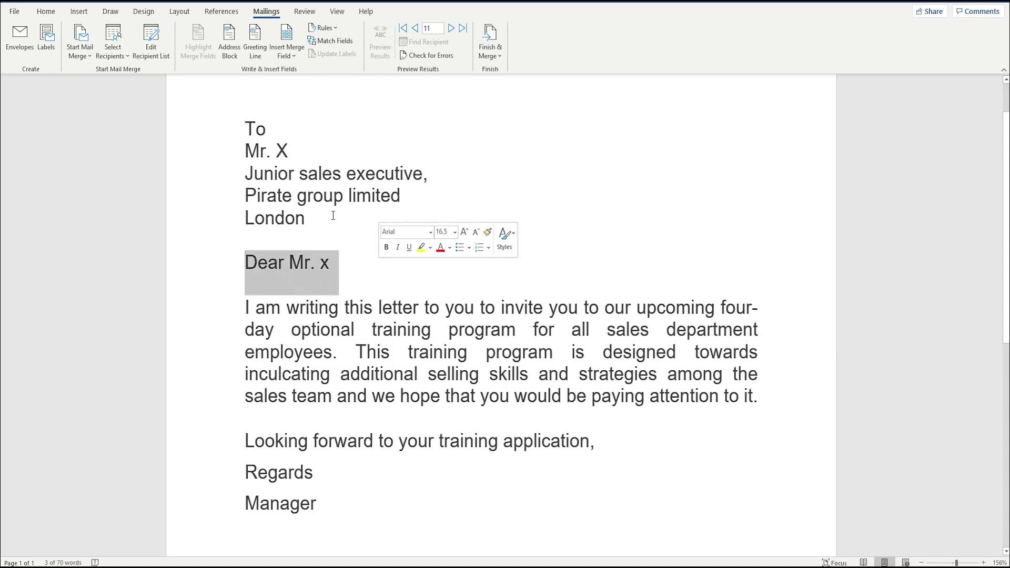
# - Set the greeting line to Dear, Mr. Randall, comma, with Dear Sir or Madam fallback
pyautogui.click(259, 52)
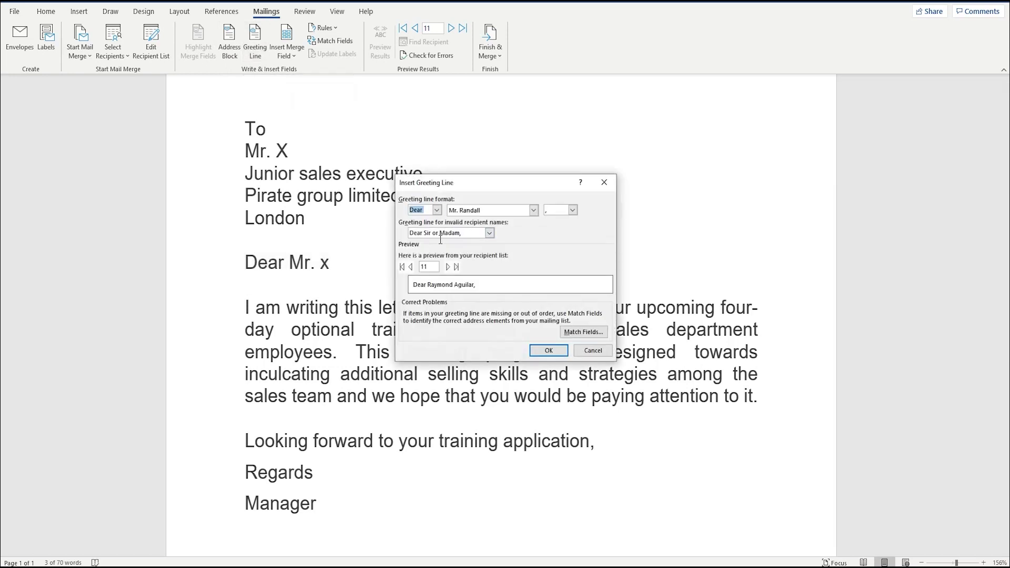
pyautogui.click(435, 211)
pyautogui.click(430, 220)
pyautogui.click(534, 211)
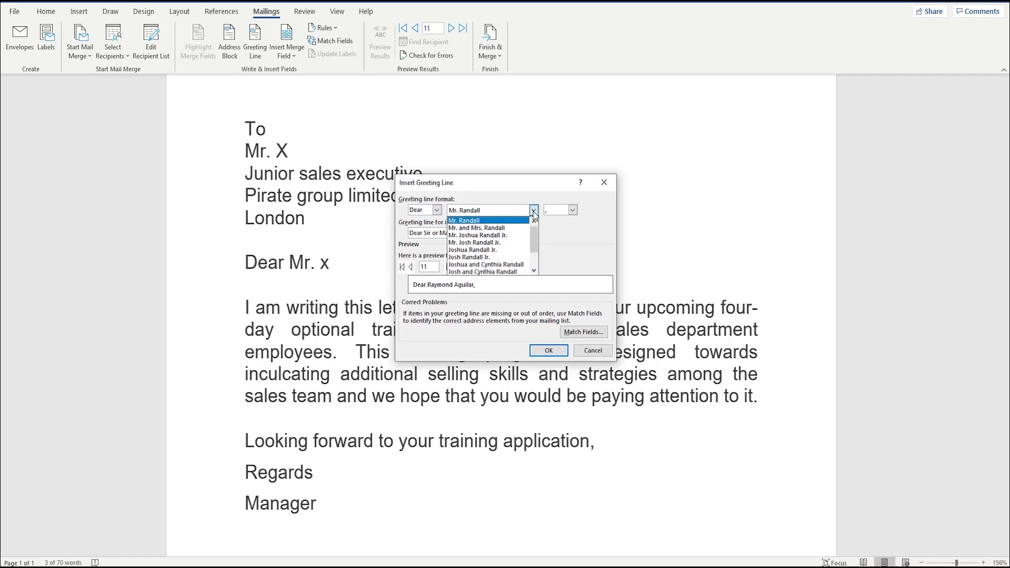
pyautogui.click(492, 220)
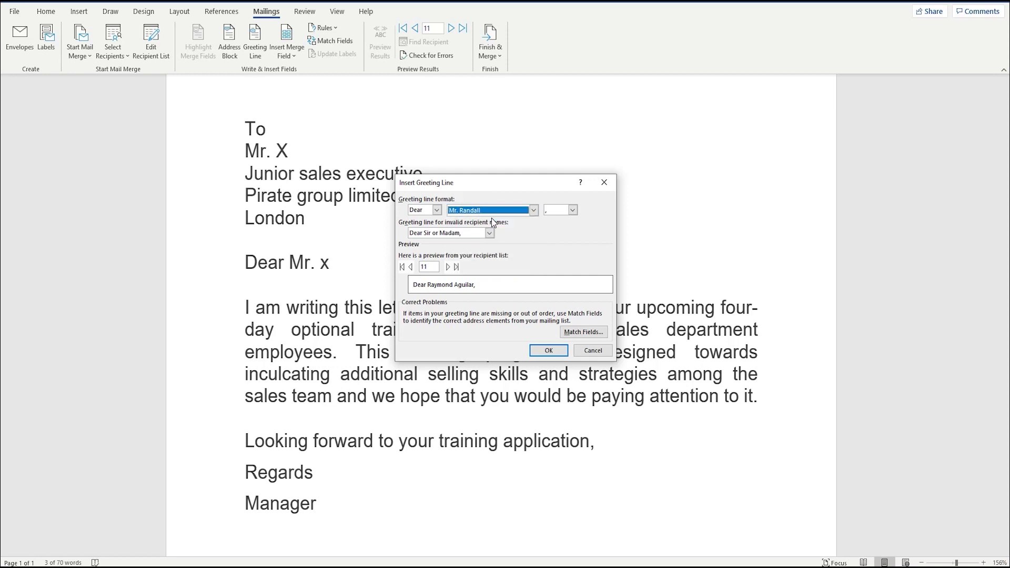
pyautogui.click(573, 210)
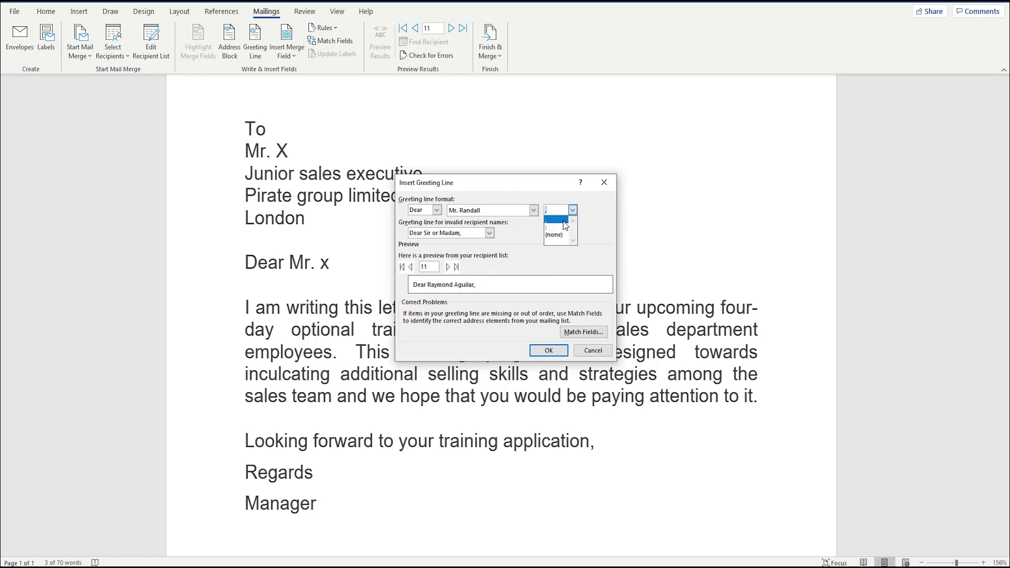
pyautogui.click(563, 220)
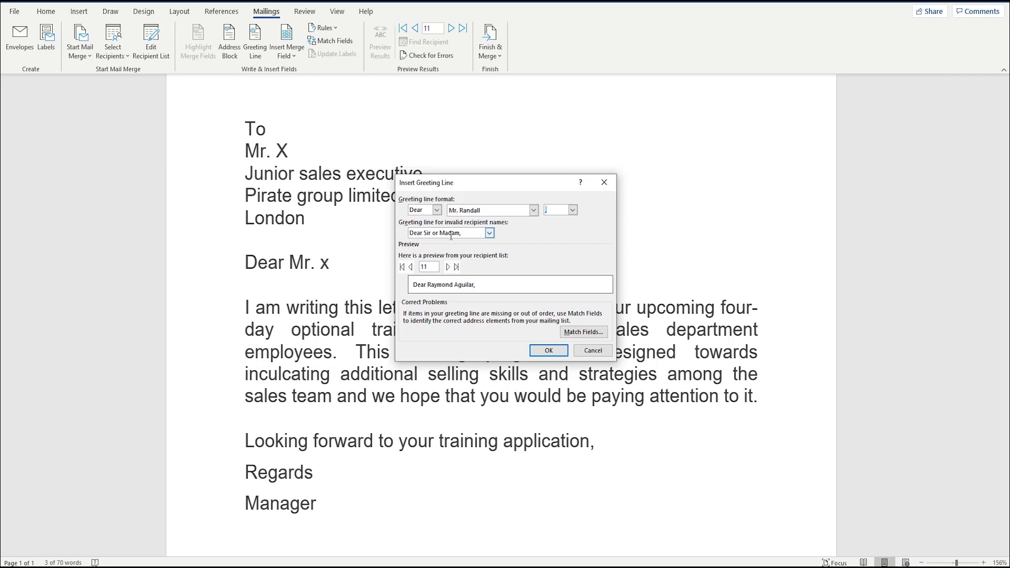
pyautogui.click(489, 233)
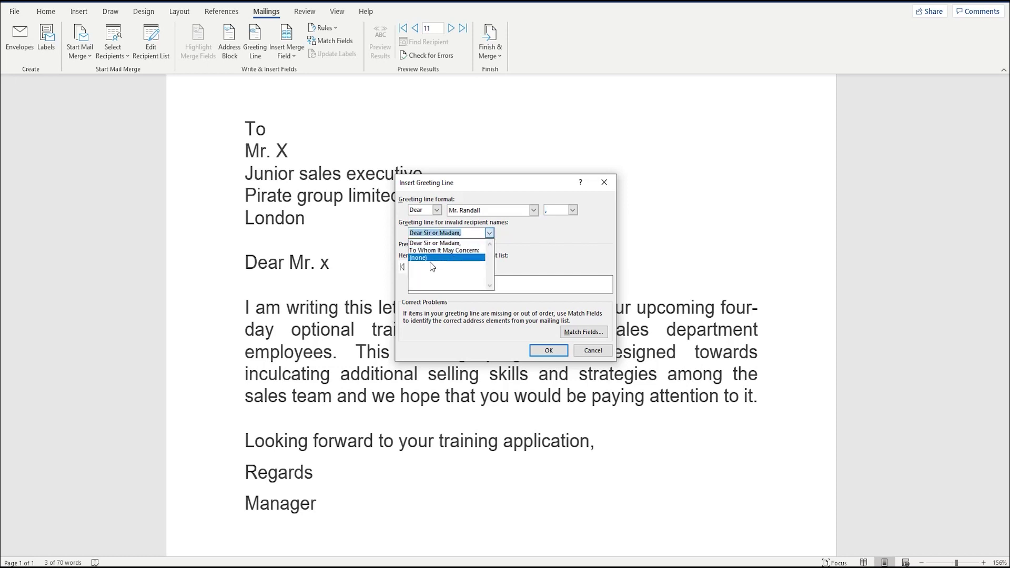
pyautogui.click(553, 245)
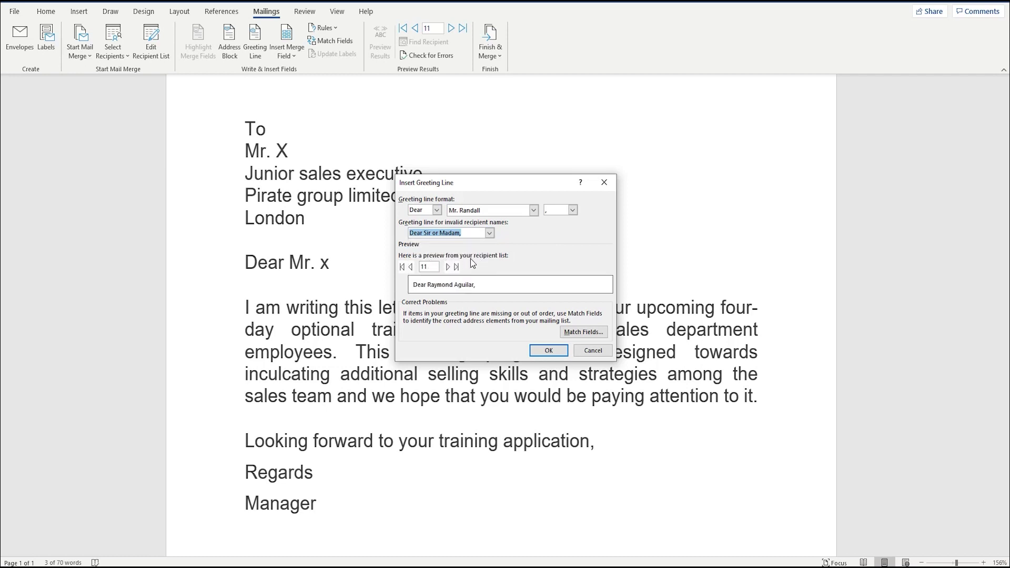
# - Preview the greeting line for earlier recipients, stepping back to record 7
pyautogui.click(410, 268)
pyautogui.click(409, 267)
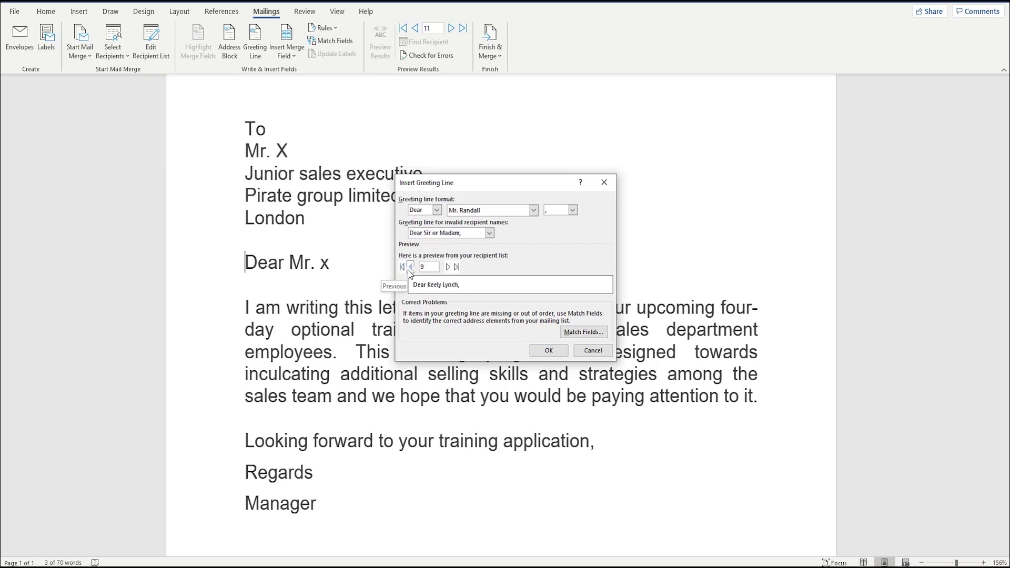
pyautogui.click(411, 268)
pyautogui.click(411, 267)
# - Insert the «GreetingLine» field and delete the typed 'Dear Mr. x' placeholder
pyautogui.click(574, 336)
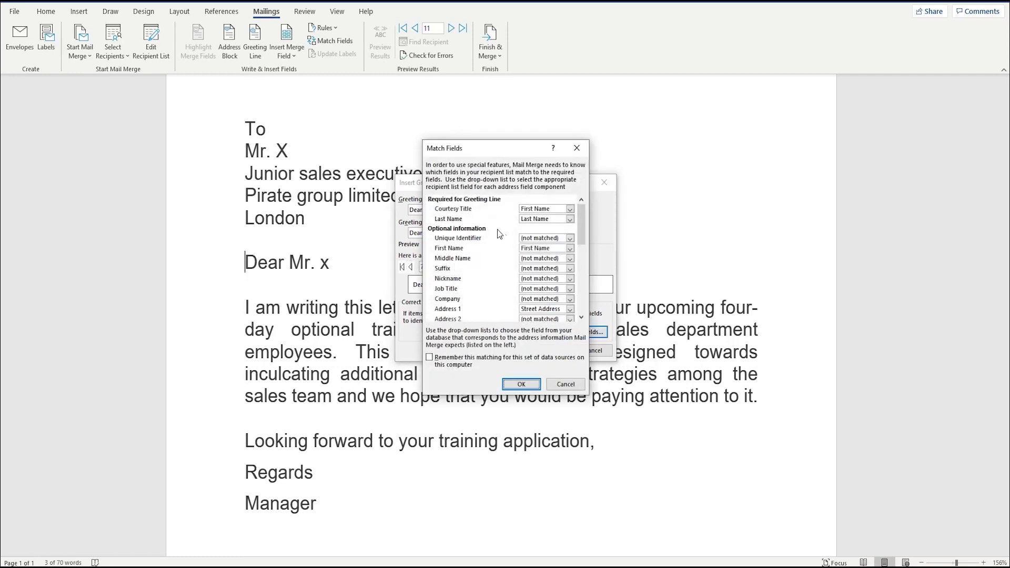
pyautogui.click(560, 386)
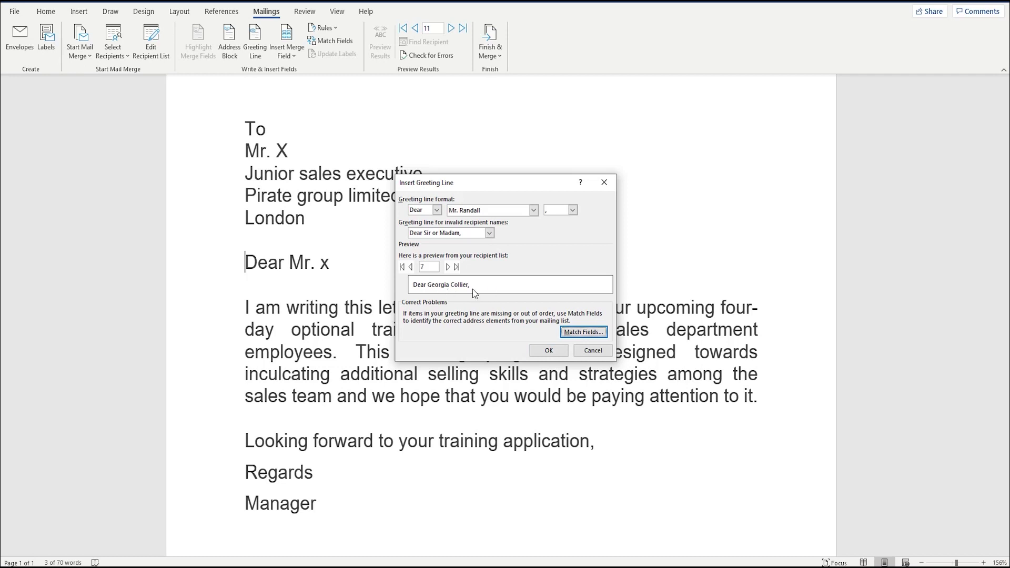
pyautogui.click(549, 351)
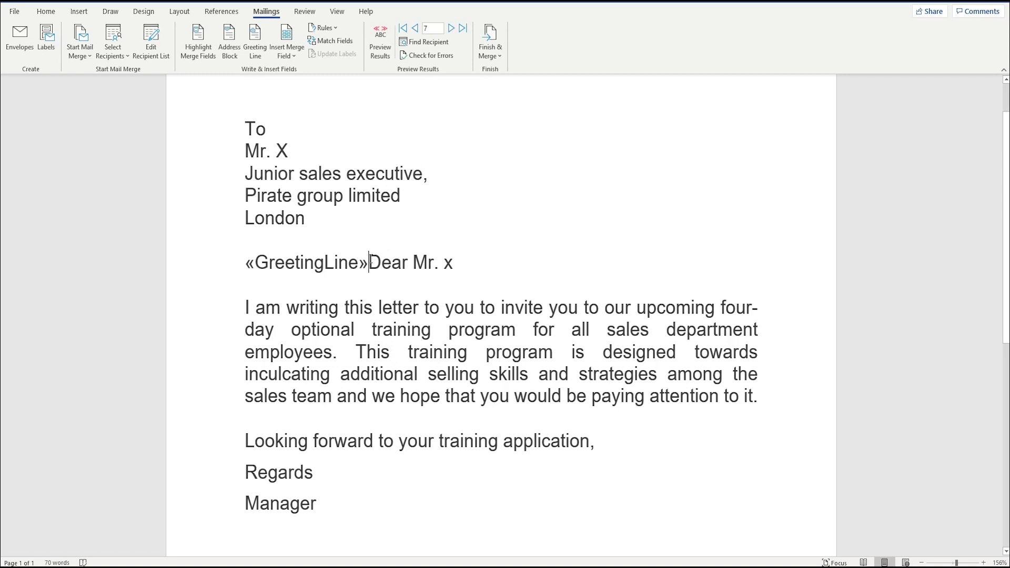
pyautogui.moveTo(370, 261); pyautogui.dragTo(496, 280)
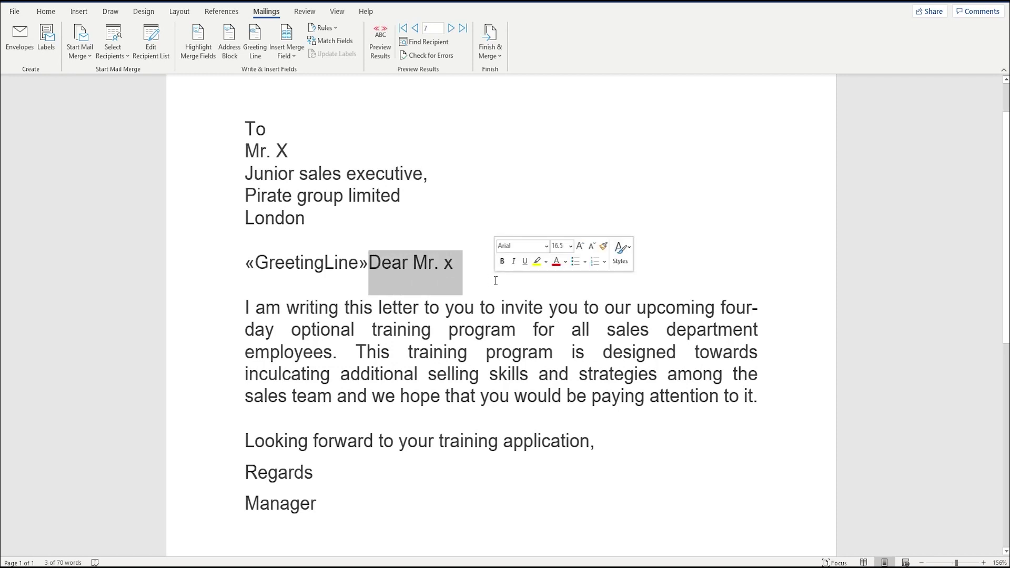
pyautogui.press('Delete')
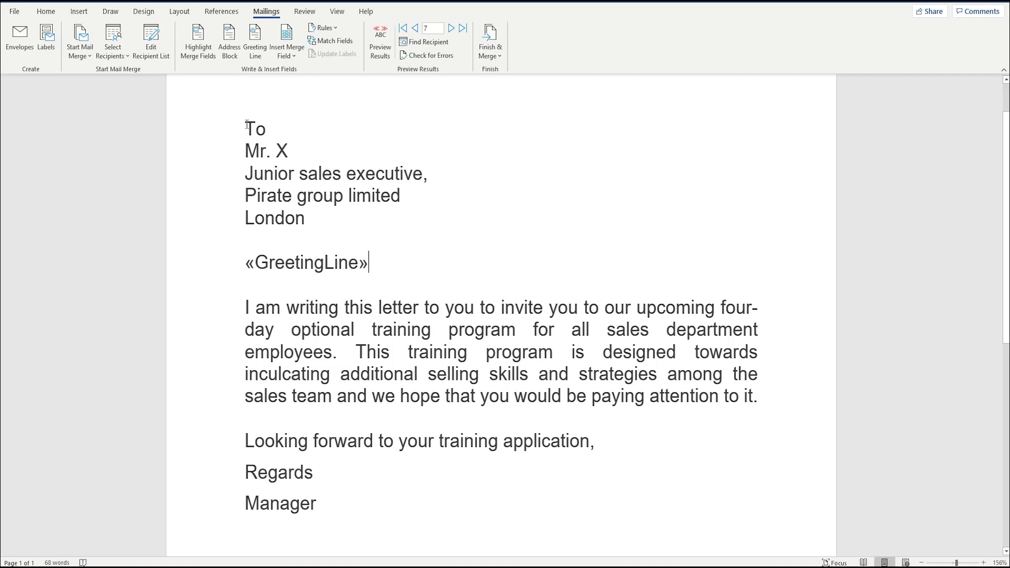
# - Replace the placeholder 'Mr. X' with the First_Name and Last_Name merge fields
pyautogui.moveTo(243, 150); pyautogui.dragTo(323, 151)
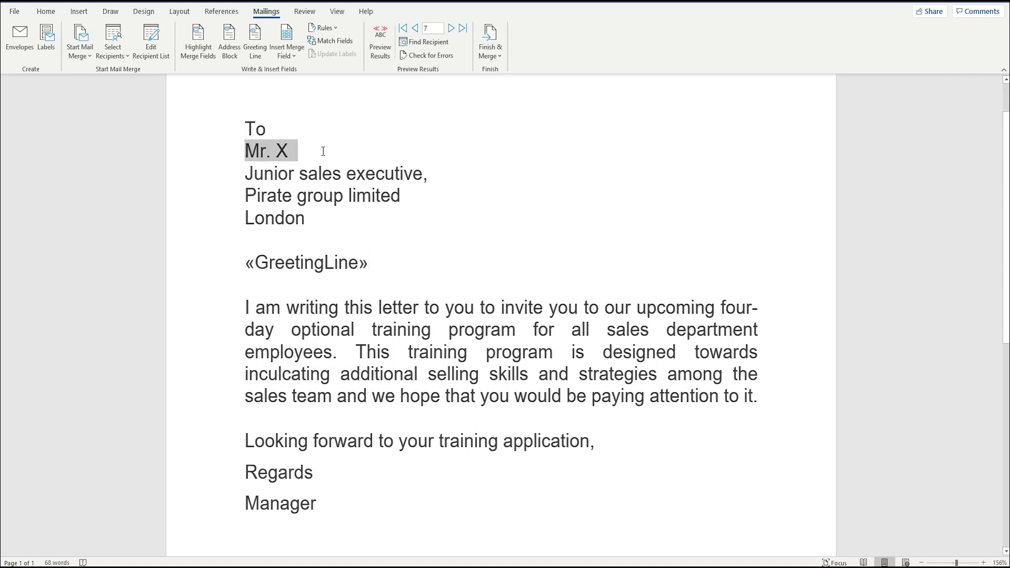
pyautogui.click(298, 54)
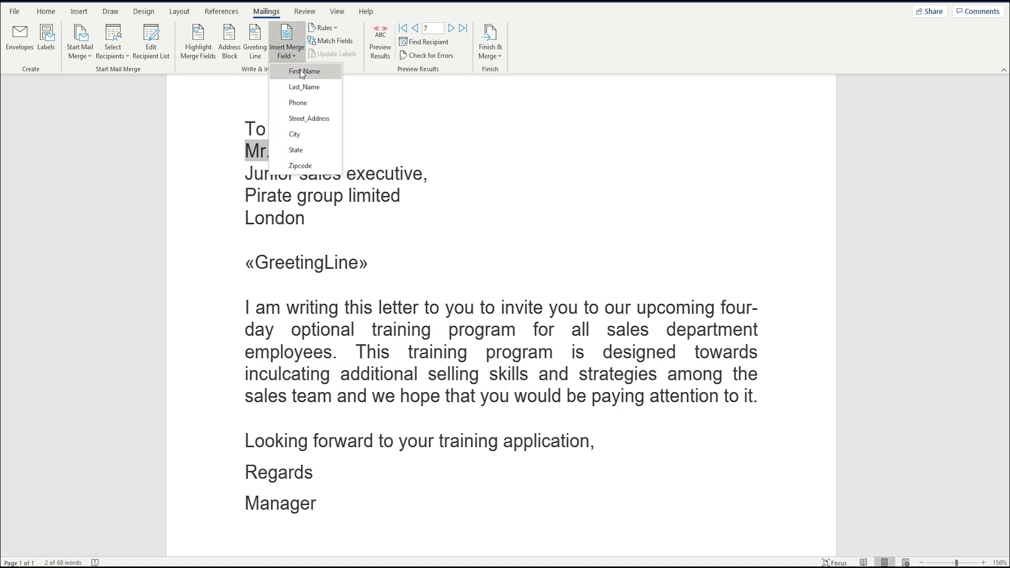
pyautogui.click(302, 72)
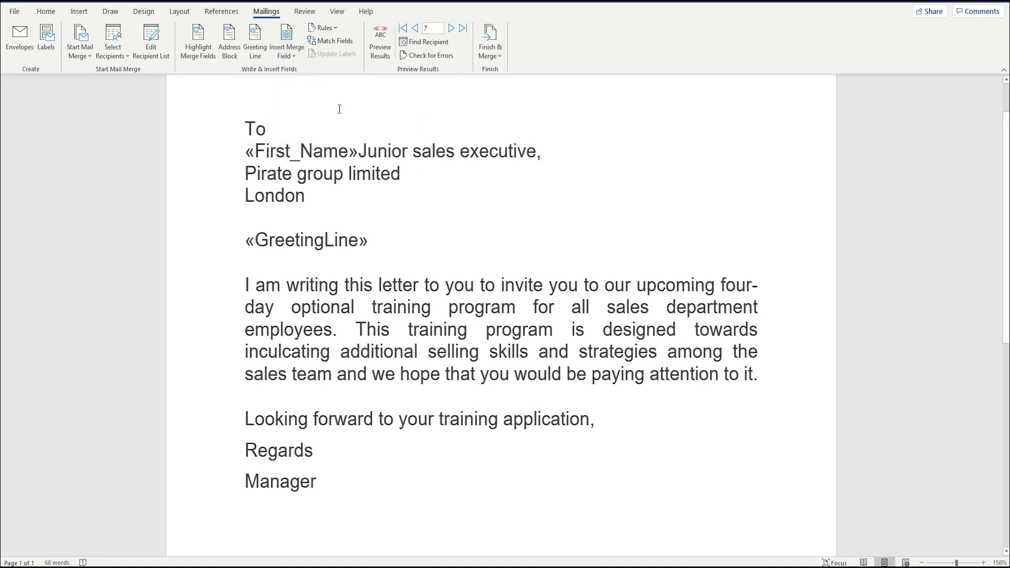
pyautogui.click(292, 36)
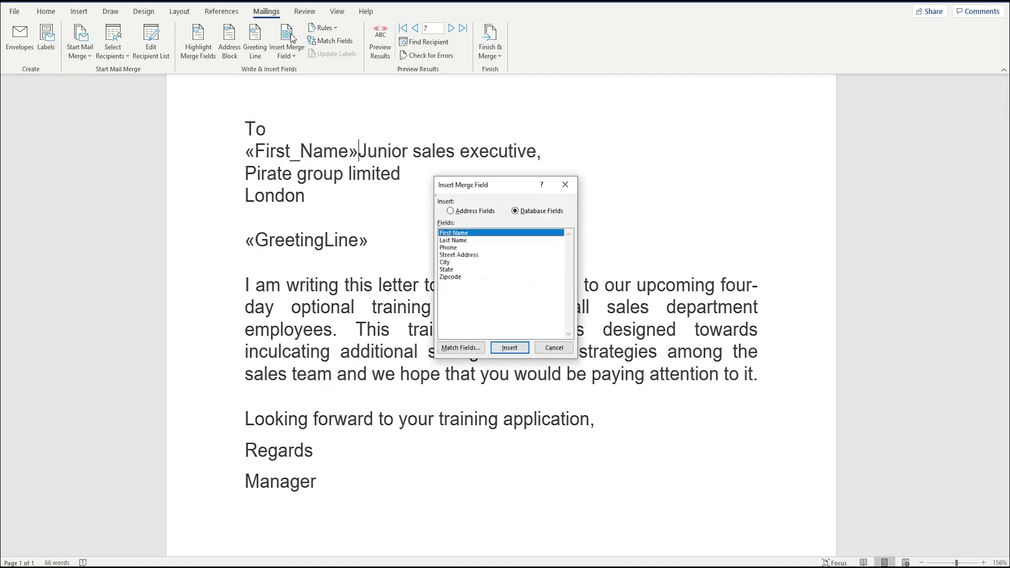
pyautogui.click(459, 241)
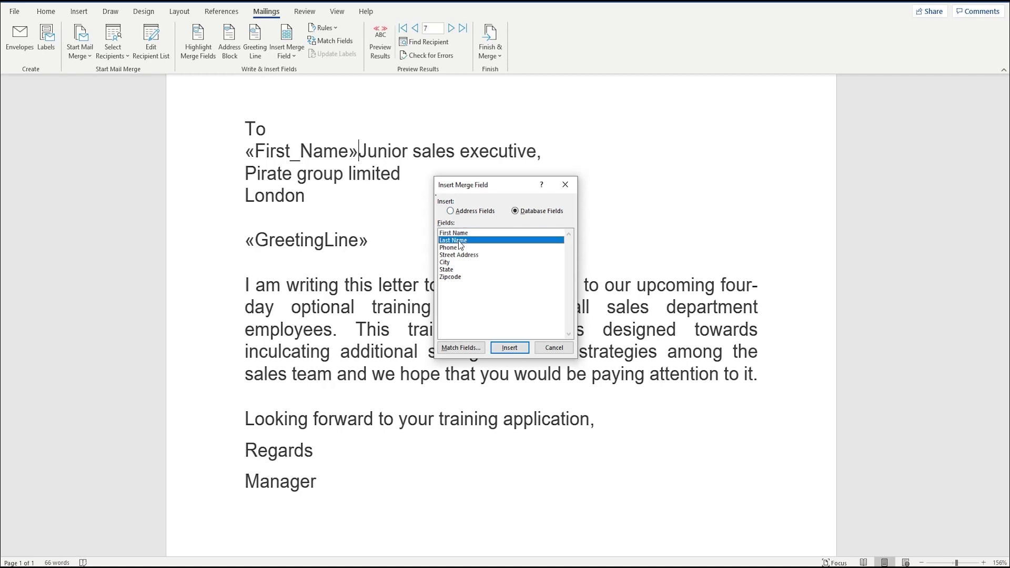
pyautogui.click(510, 348)
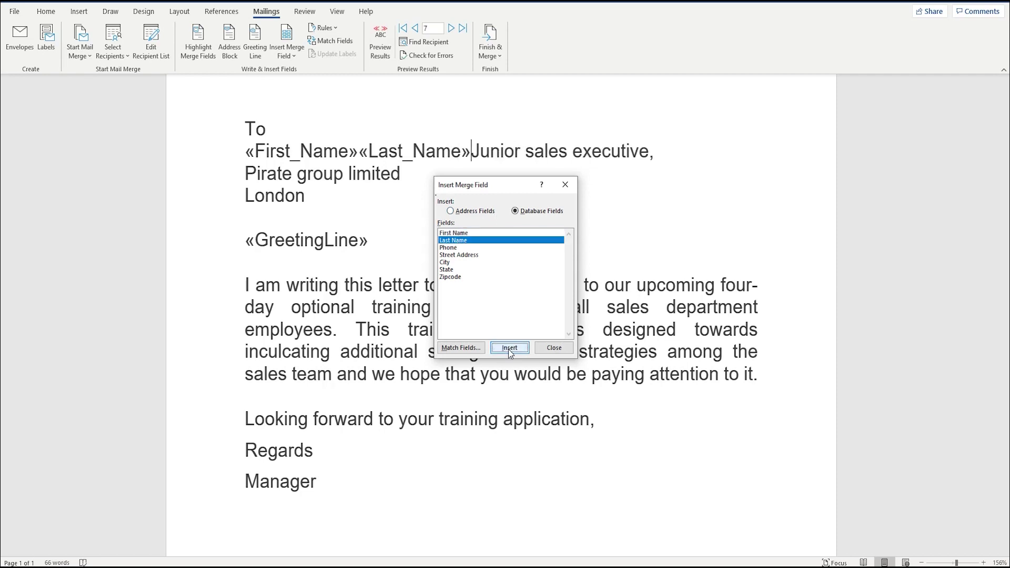
# - Insert the Street_Address field after the last name and move it to its own line
pyautogui.click(457, 256)
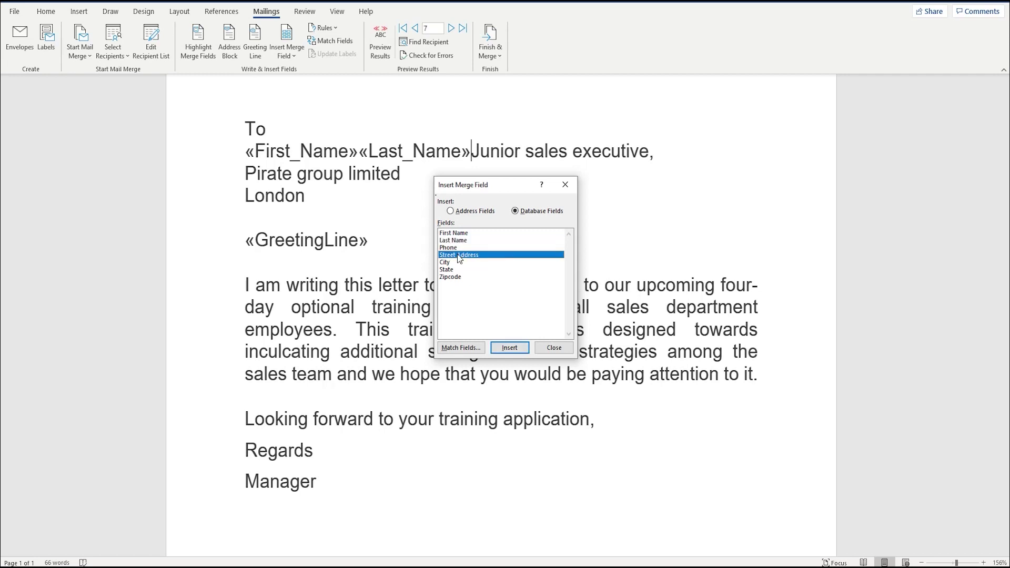
pyautogui.click(509, 349)
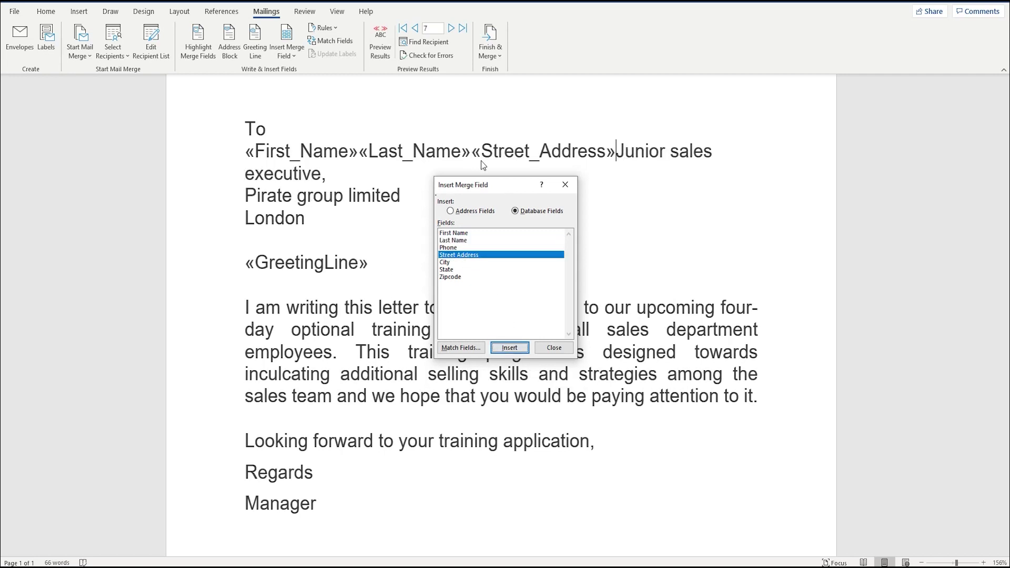
pyautogui.click(550, 350)
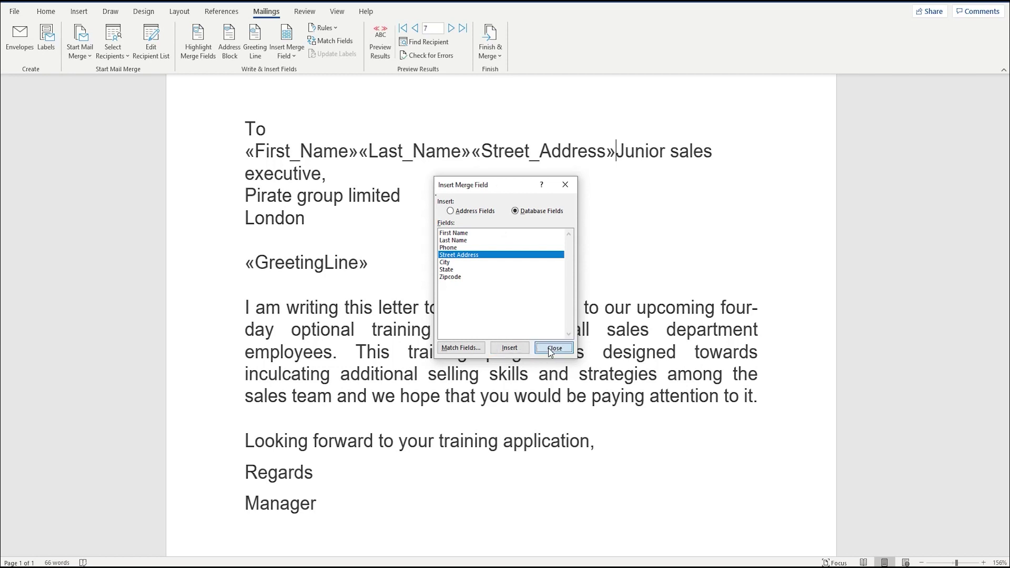
pyautogui.click(470, 152)
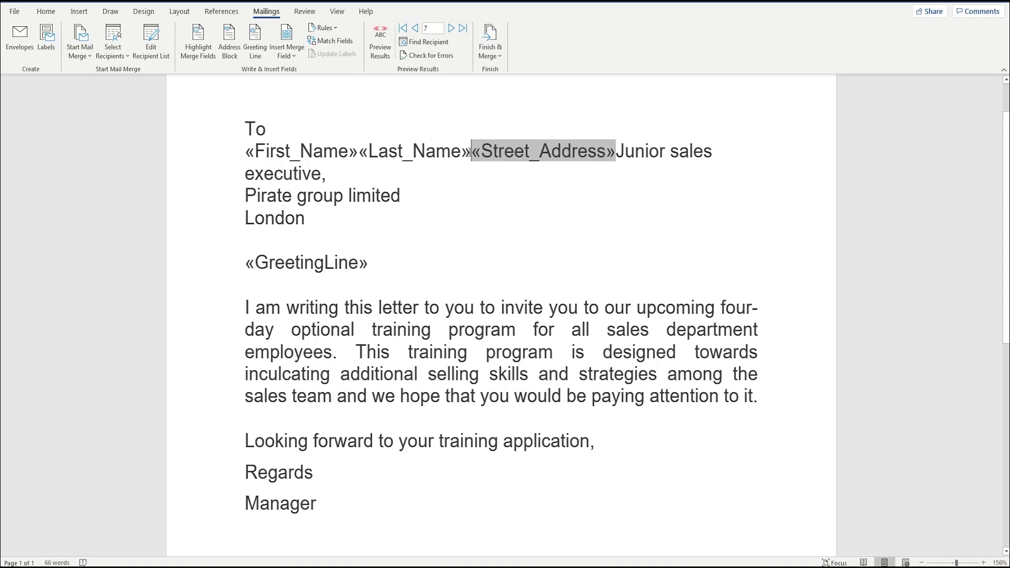
pyautogui.press('Return')
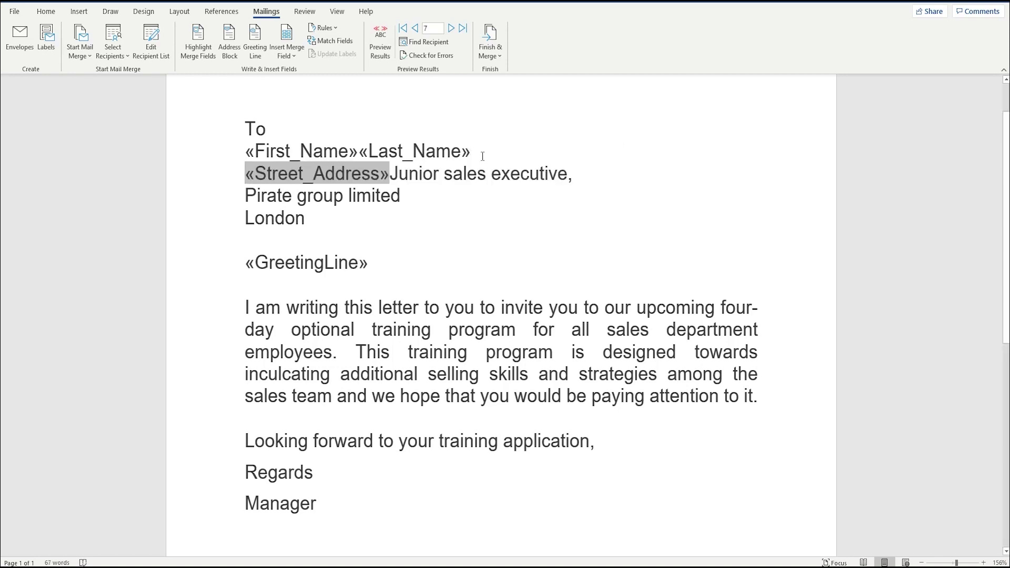
pyautogui.click(418, 197)
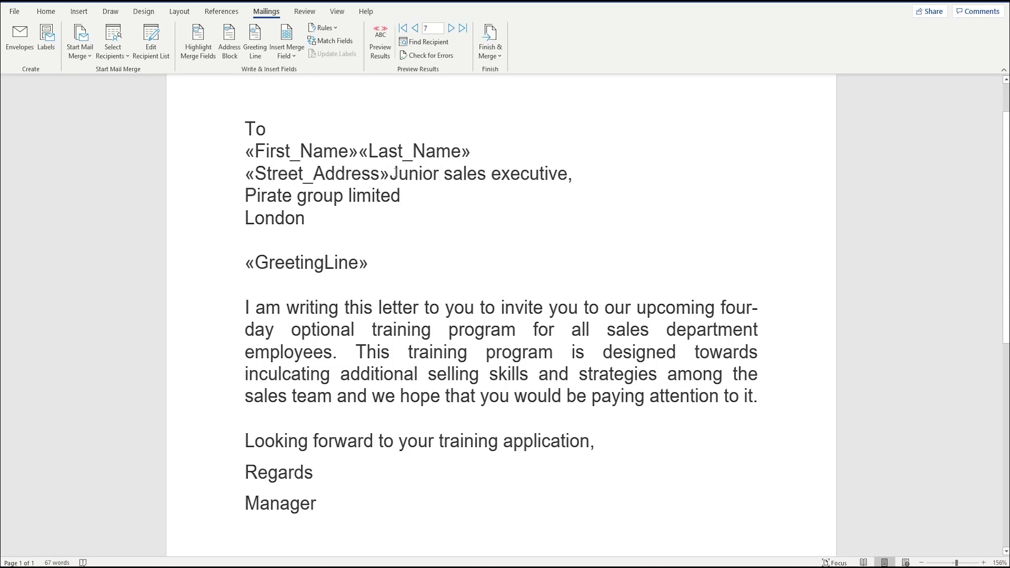
# - Replace the old recipient lines, Junior sales executive through London, with the City field
pyautogui.moveTo(391, 175); pyautogui.dragTo(533, 212)
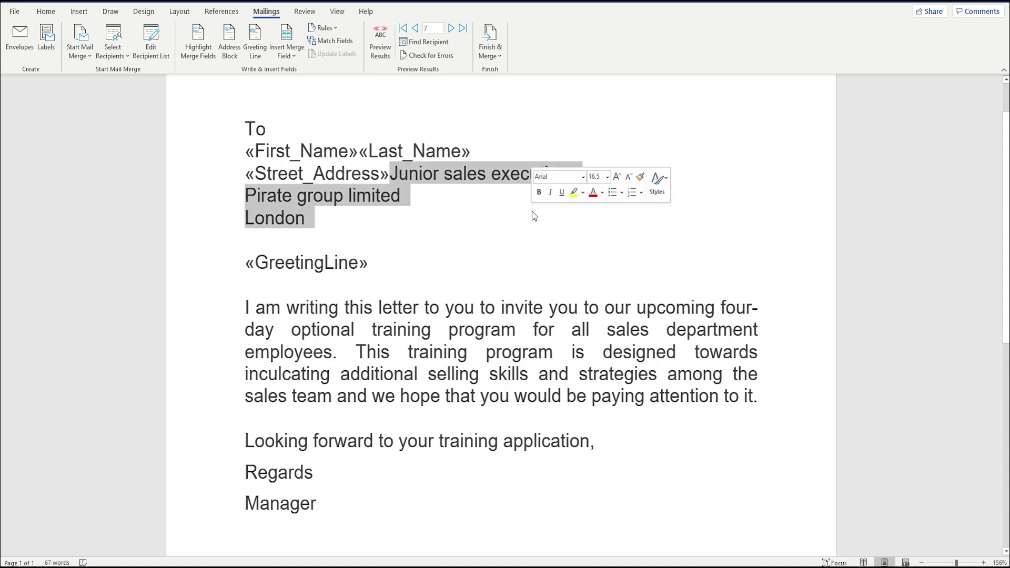
pyautogui.press('Delete')
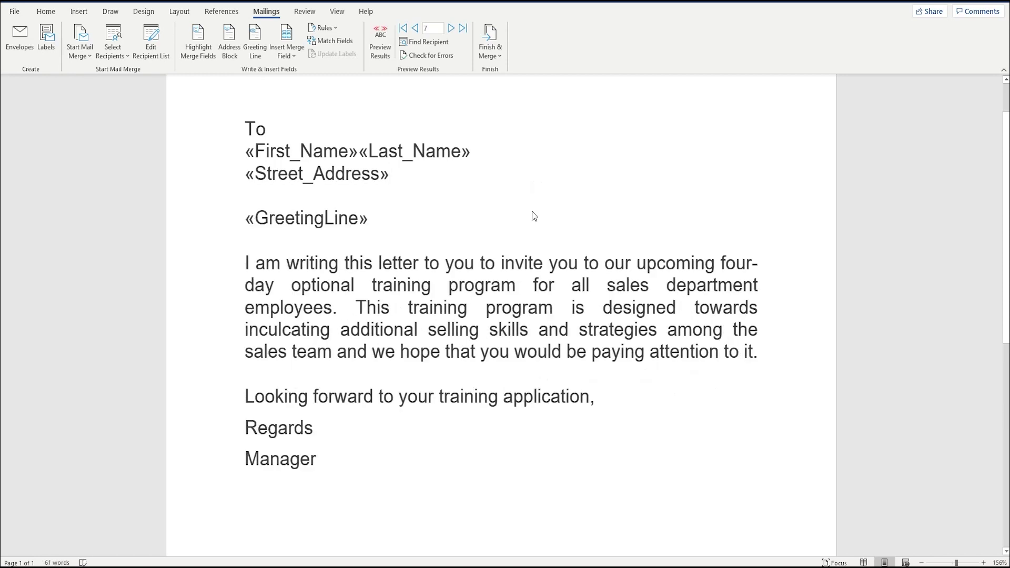
pyautogui.press('Return')
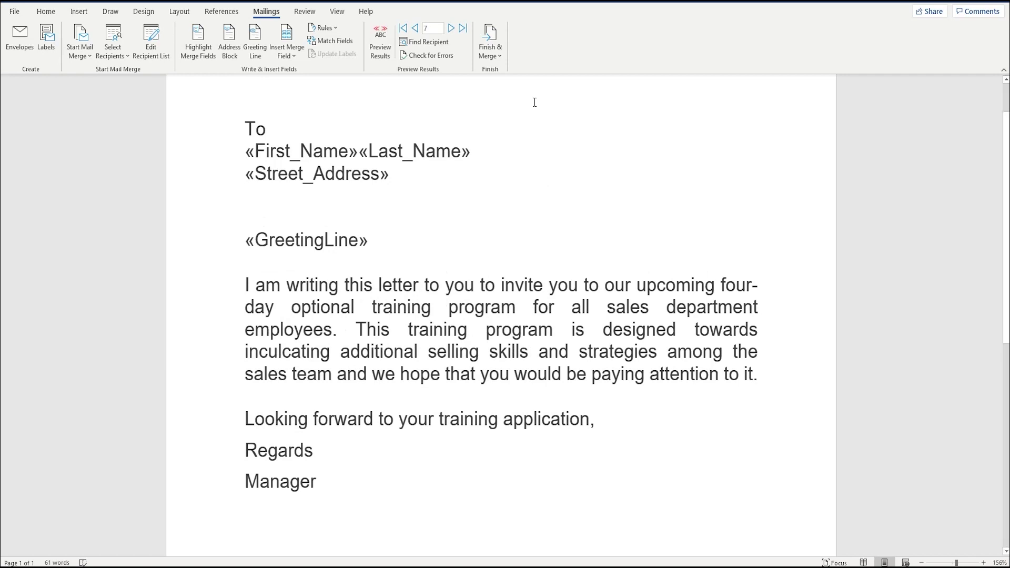
pyautogui.click(283, 49)
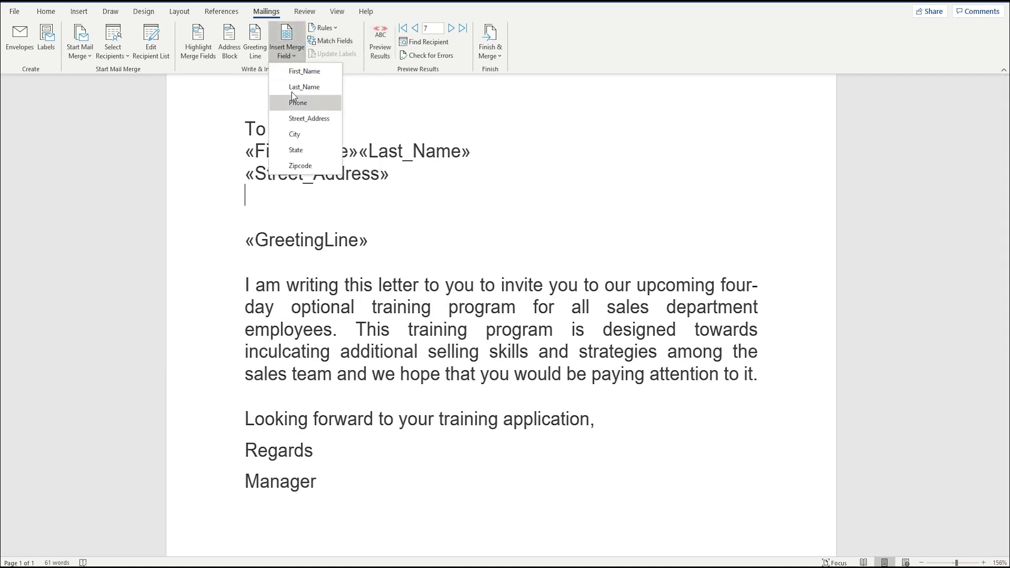
pyautogui.click(294, 135)
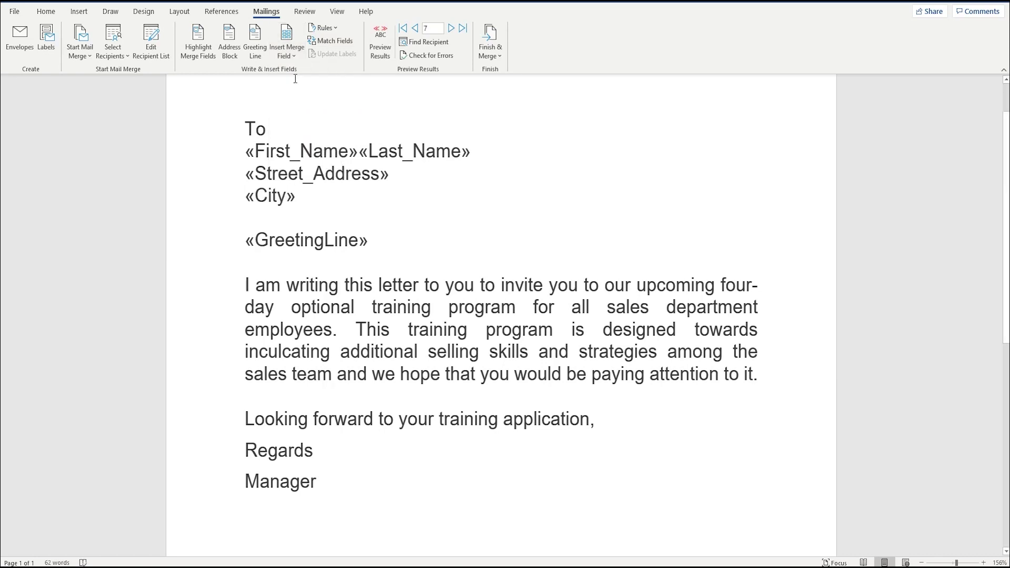
# - Add State and Zipcode fields after City, fix the blank lines, and preview recipient data
pyautogui.click(293, 56)
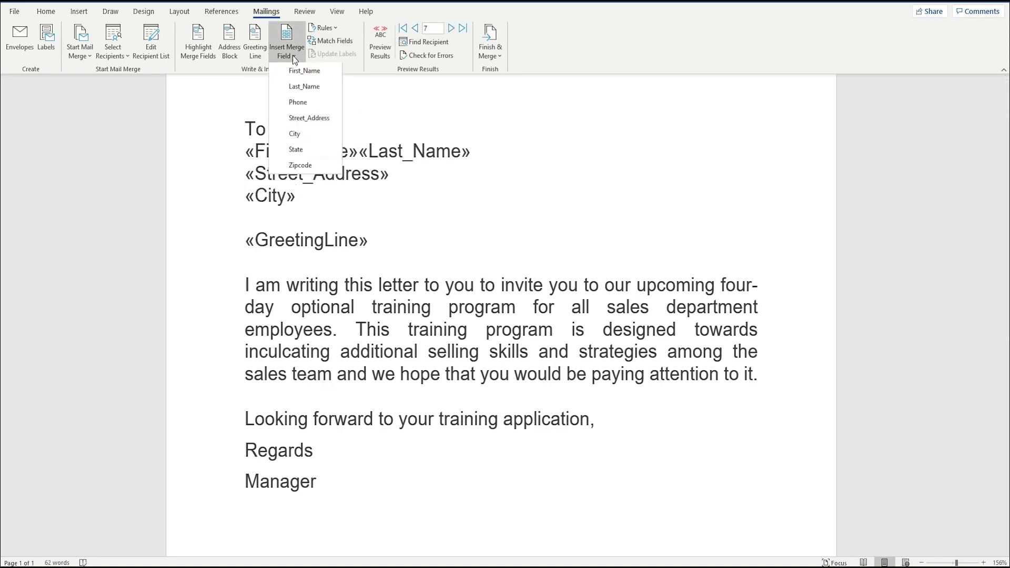
pyautogui.click(302, 152)
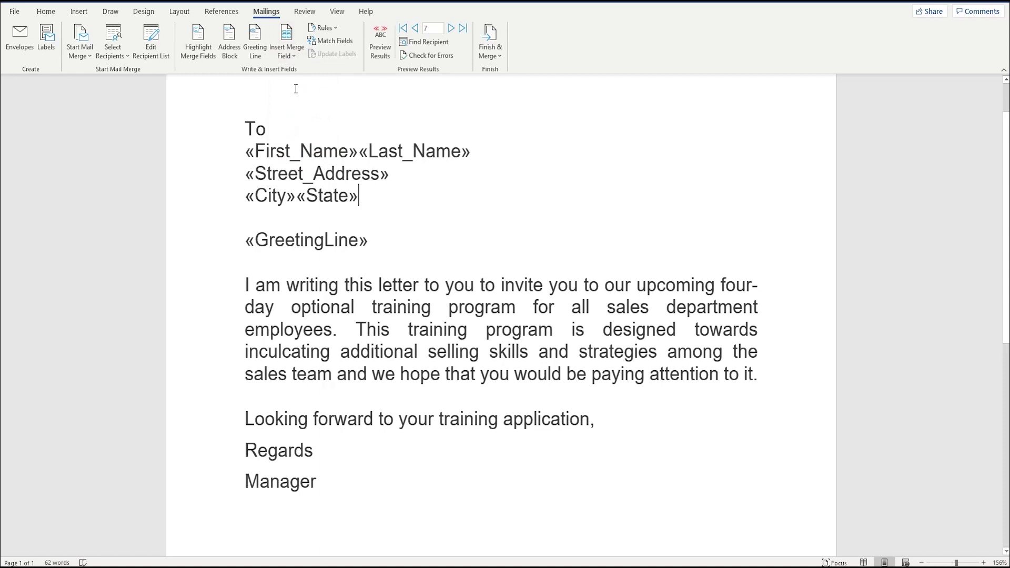
pyautogui.click(293, 53)
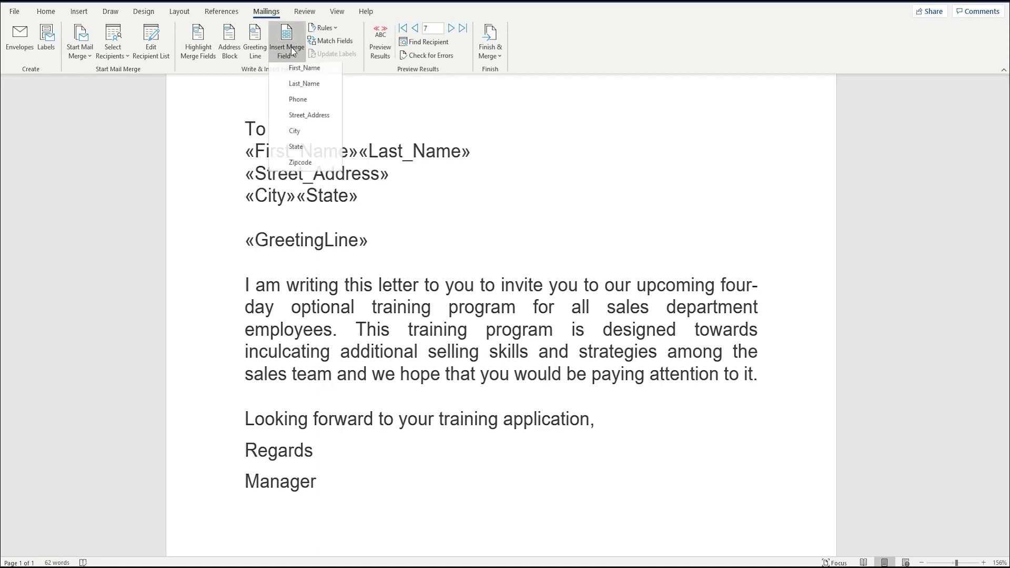
pyautogui.click(298, 163)
pyautogui.press('Delete')
pyautogui.hotkey('ctrl', 'End')
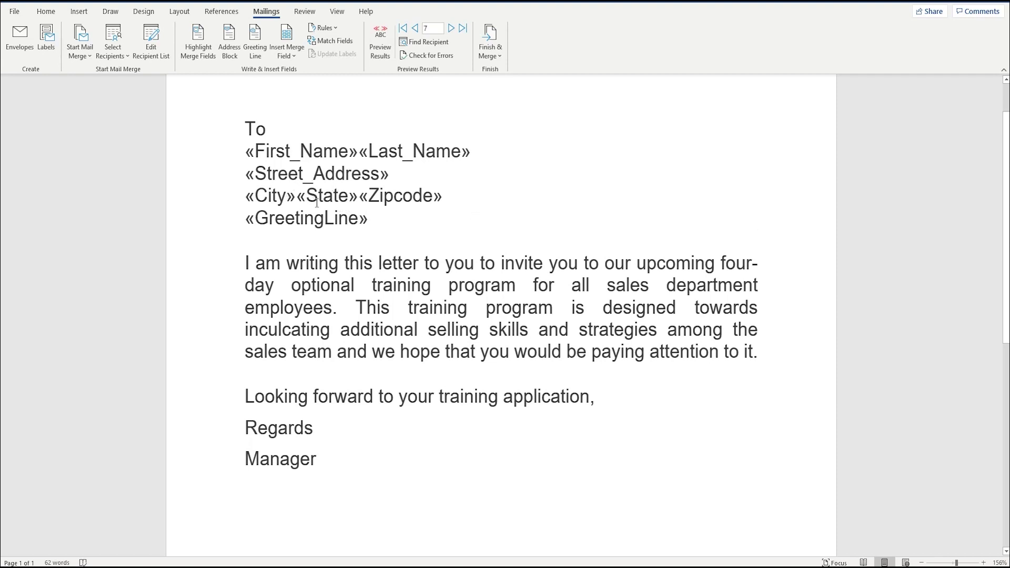
pyautogui.click(468, 197)
pyautogui.press('Return')
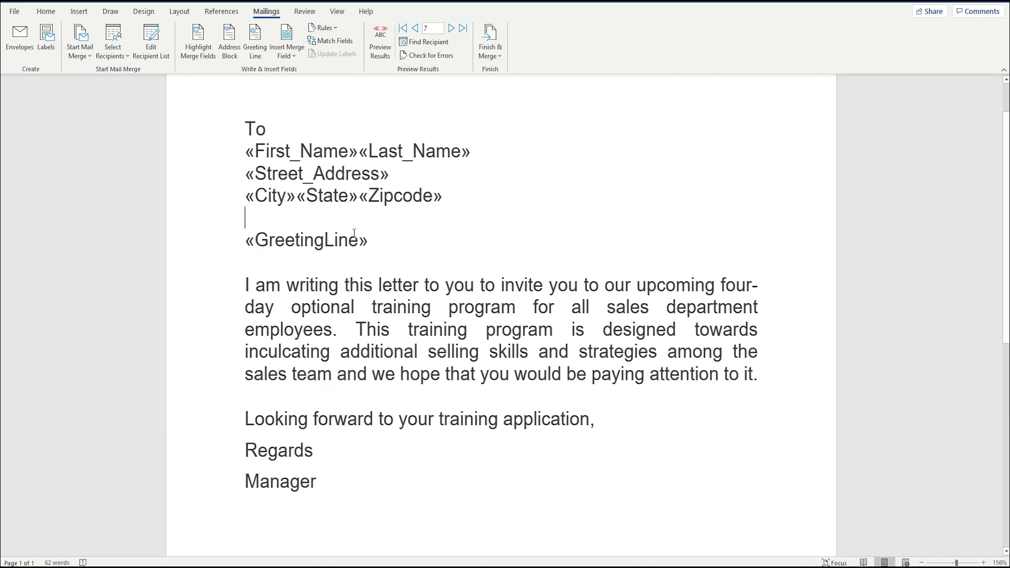
pyautogui.click(383, 53)
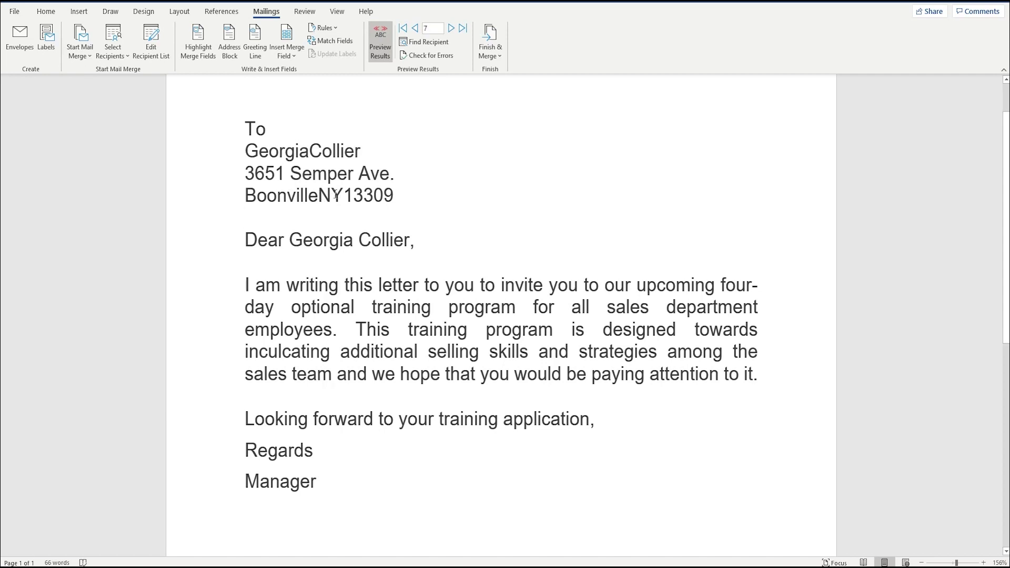
# - Break the address line before the state so 'NY13309' sits below 'Boonville'
pyautogui.click(320, 194)
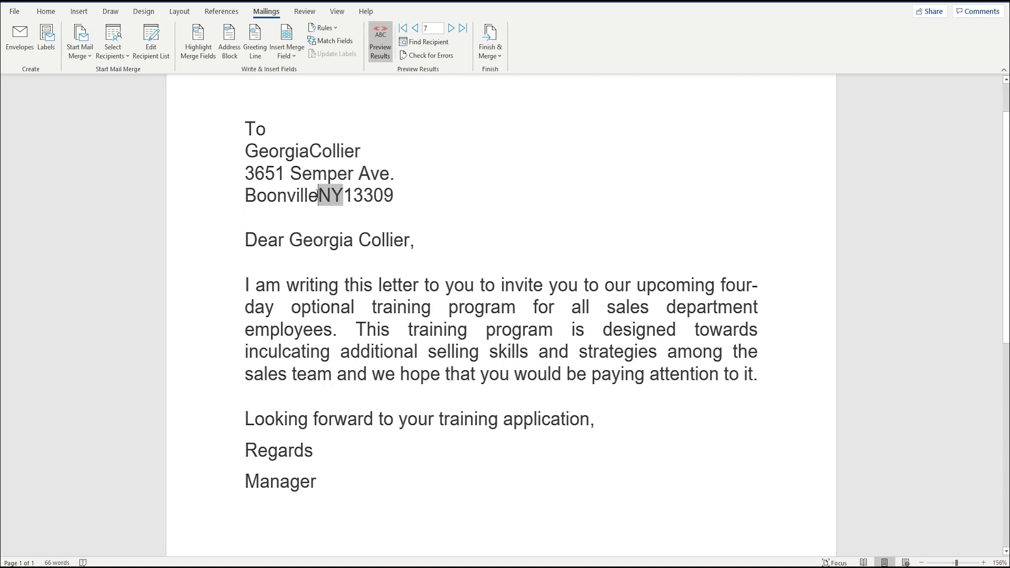
pyautogui.tripleClick(319, 193)
pyautogui.press('Down')
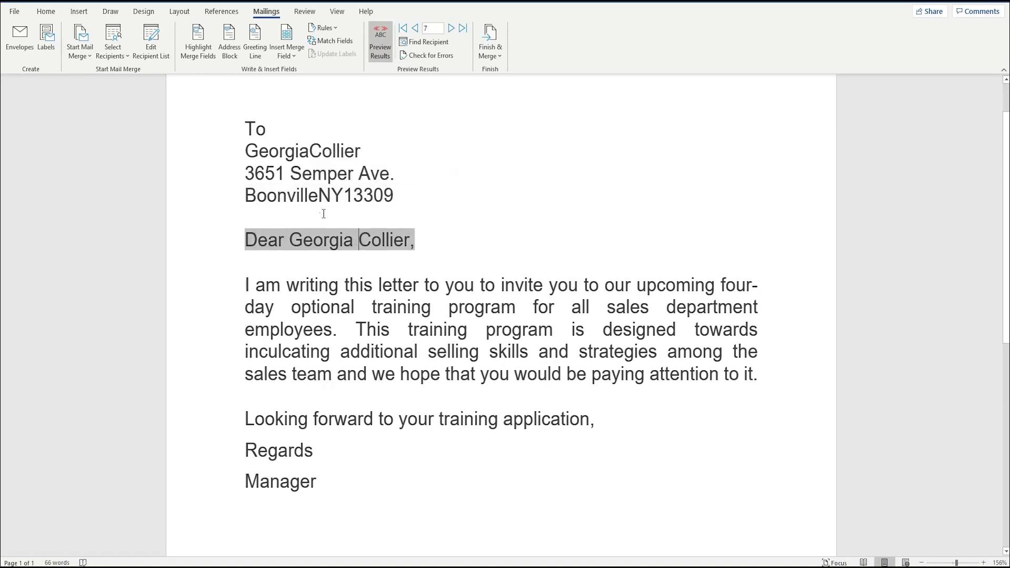
pyautogui.click(319, 196)
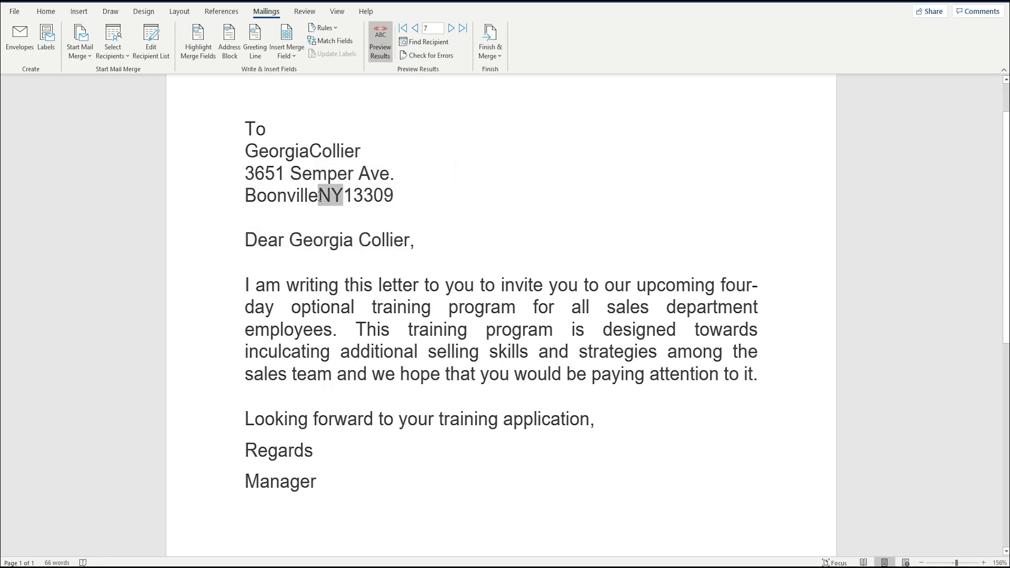
pyautogui.press('Return')
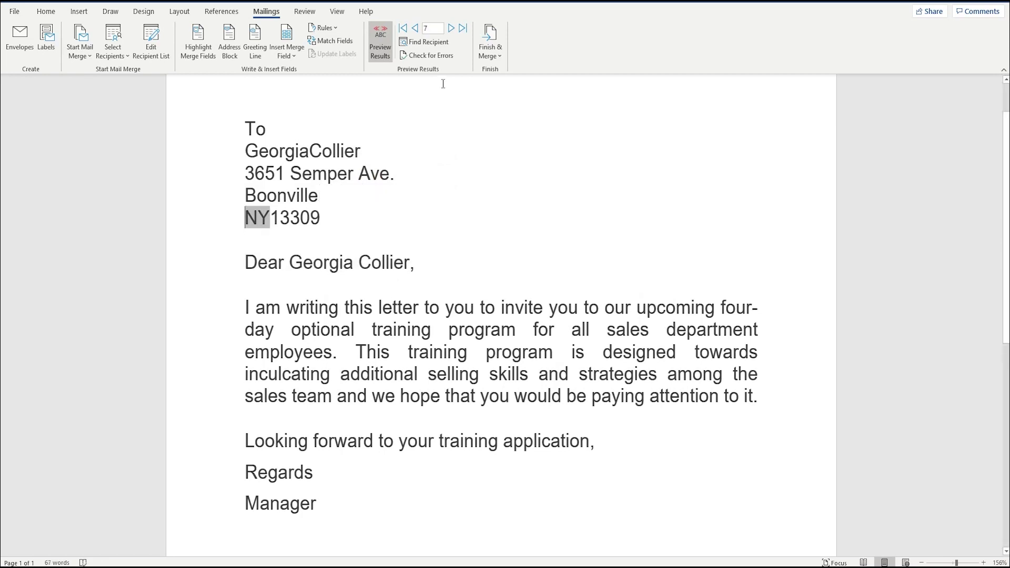
pyautogui.click(451, 28)
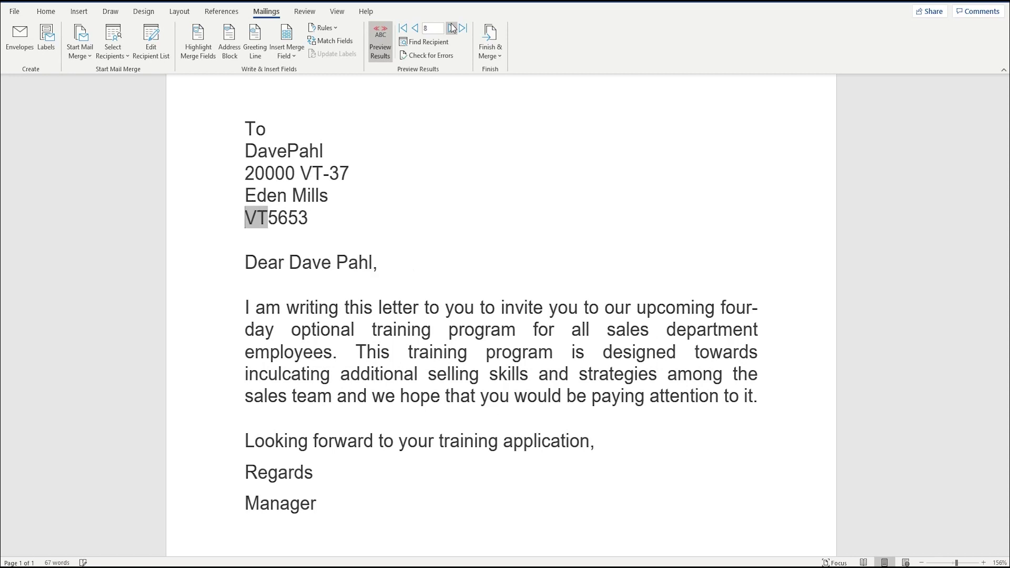
pyautogui.click(463, 140)
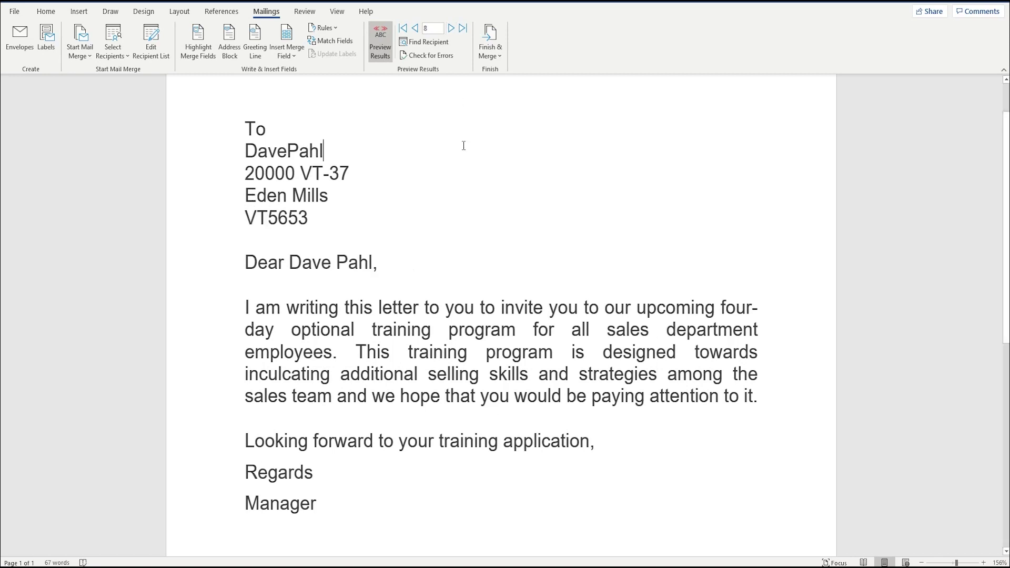
pyautogui.click(450, 28)
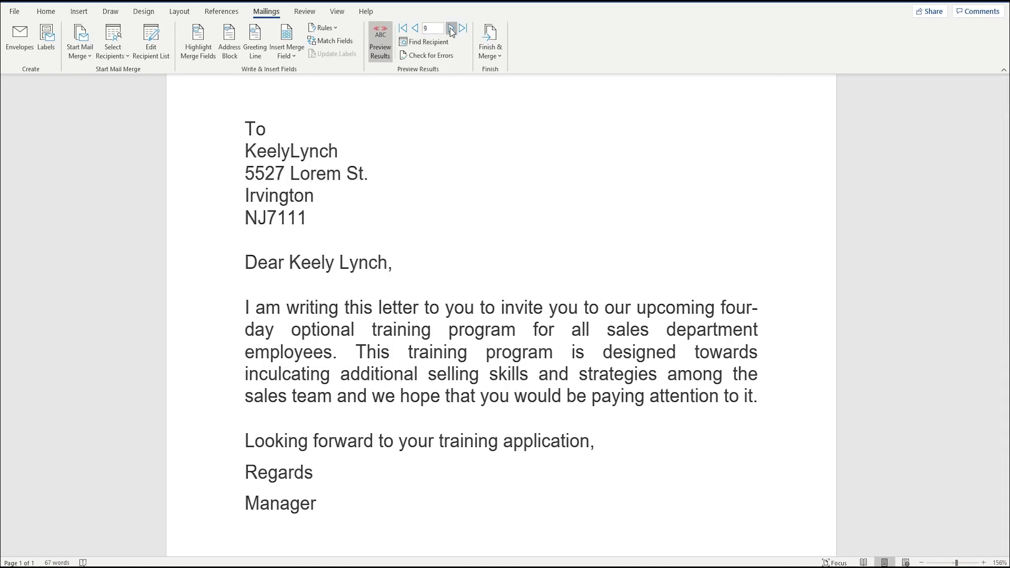
pyautogui.click(451, 28)
pyautogui.click(451, 29)
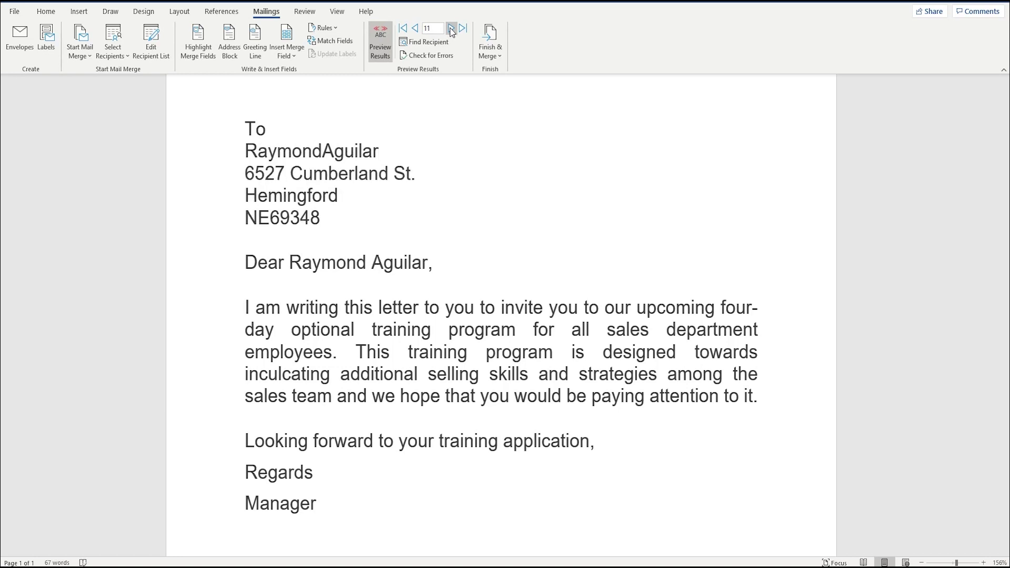
pyautogui.click(381, 53)
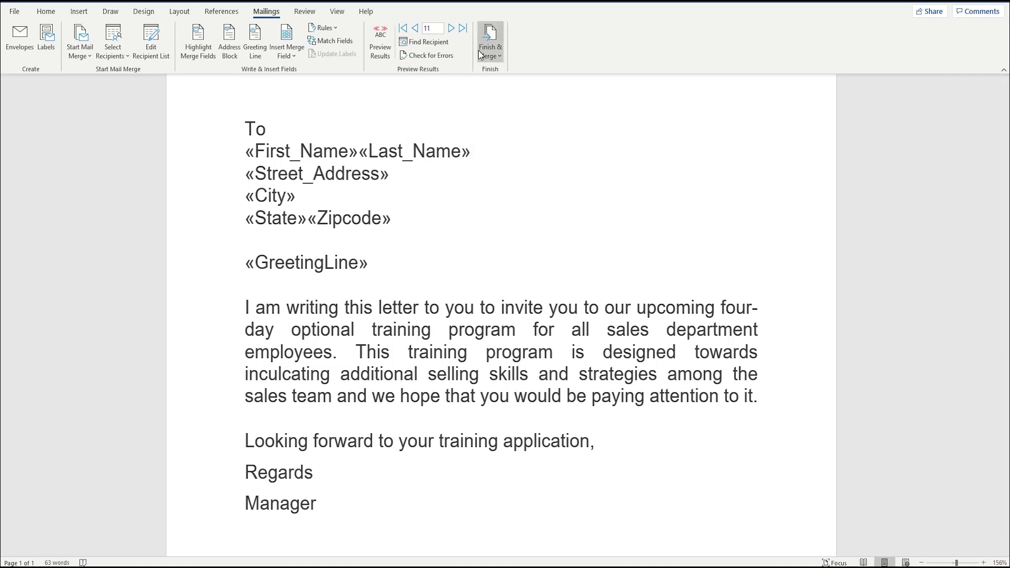
pyautogui.click(441, 56)
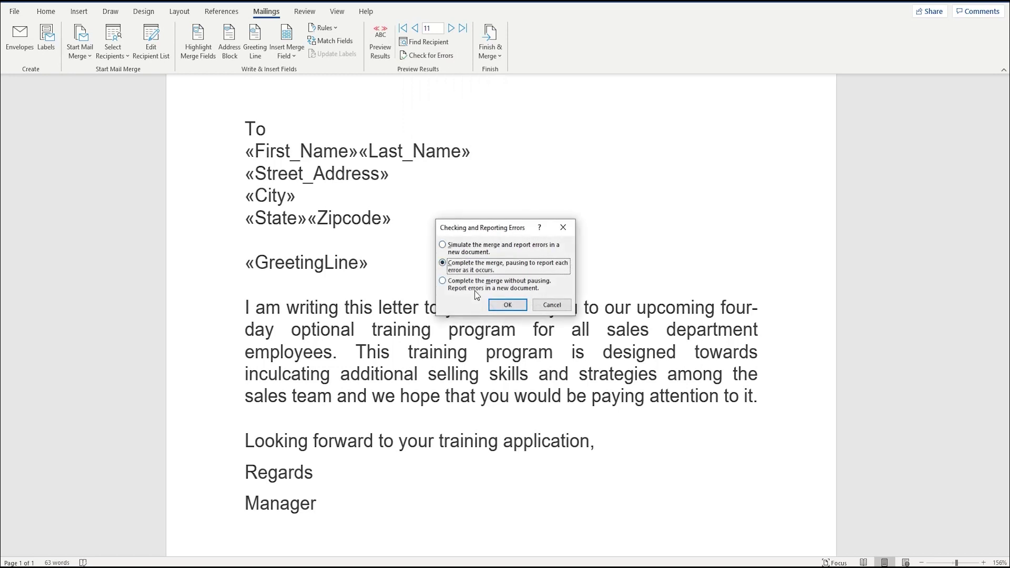
pyautogui.click(552, 305)
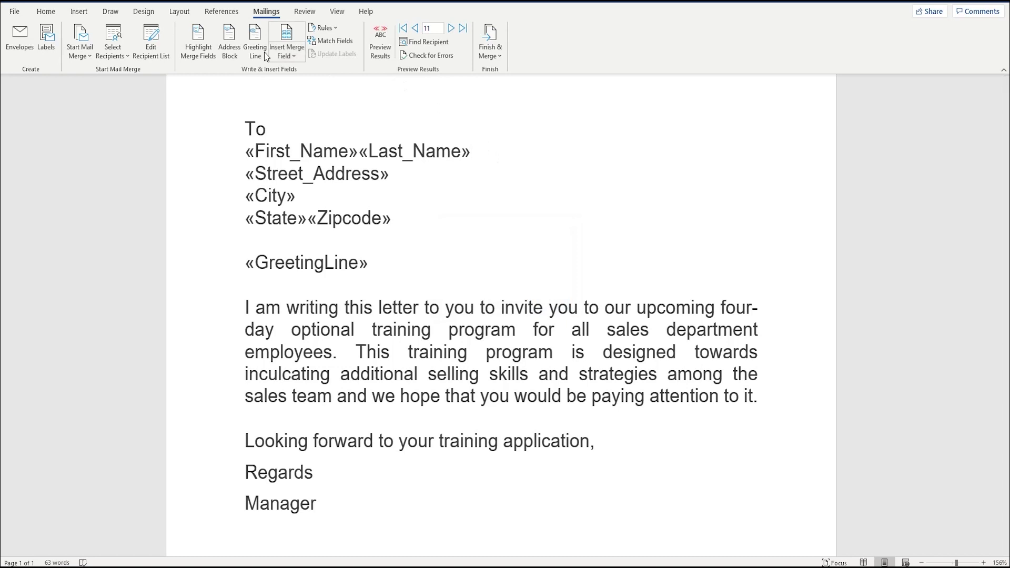
pyautogui.click(230, 41)
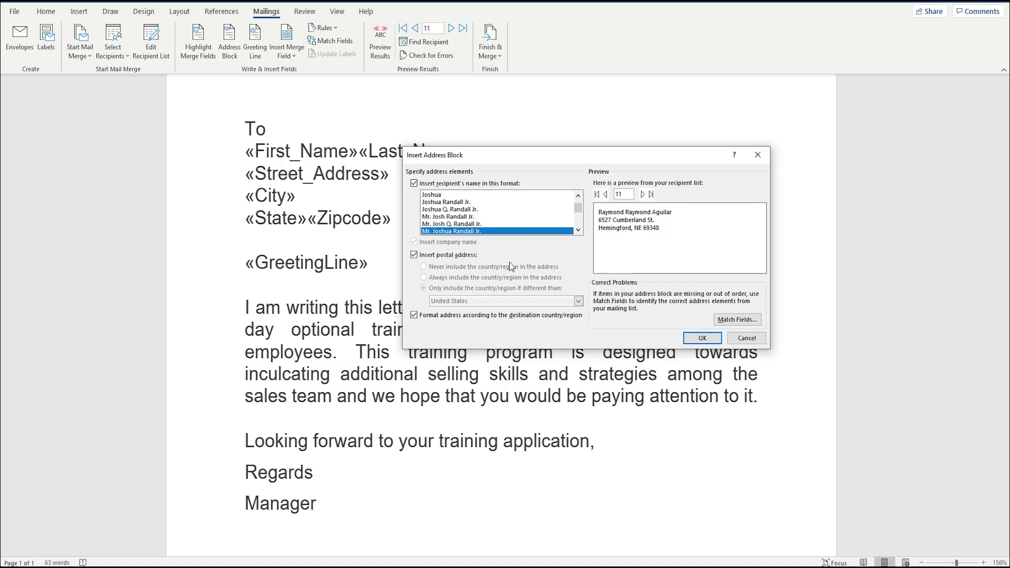
pyautogui.click(746, 338)
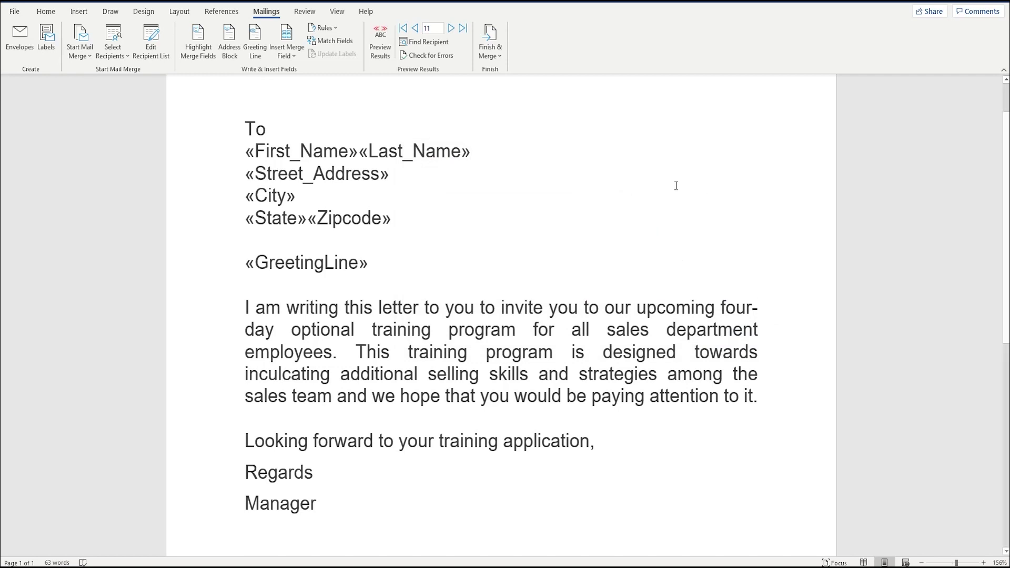
# - Merge all records into individual documents, producing a 15-page file of personalised letters
pyautogui.click(496, 54)
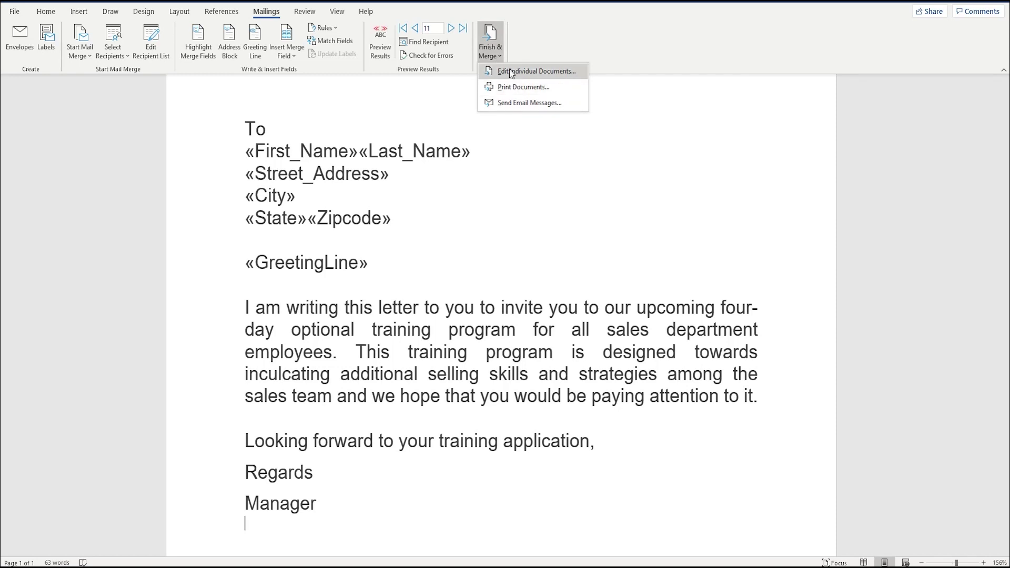
pyautogui.click(545, 70)
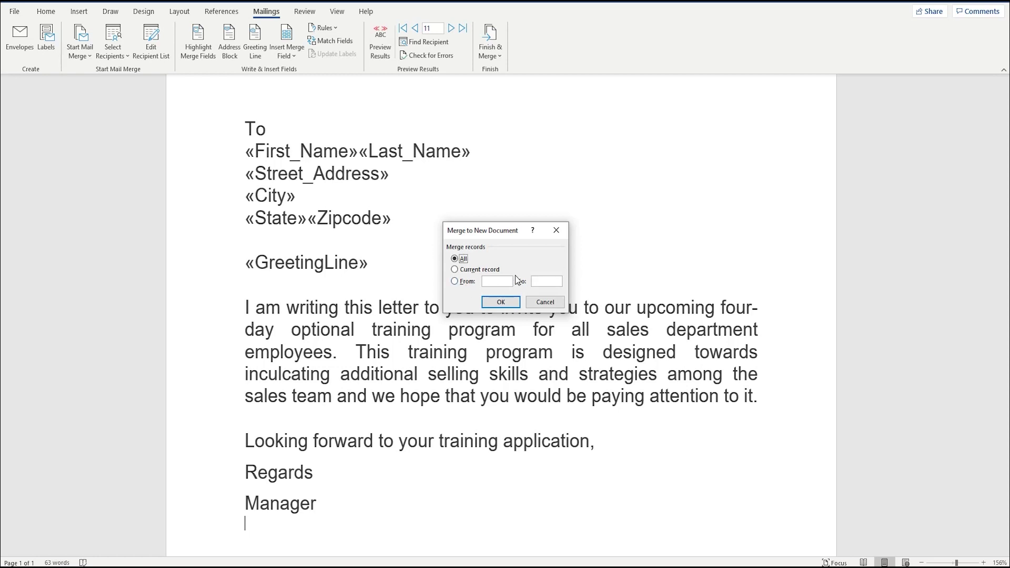
pyautogui.click(500, 284)
pyautogui.click(455, 258)
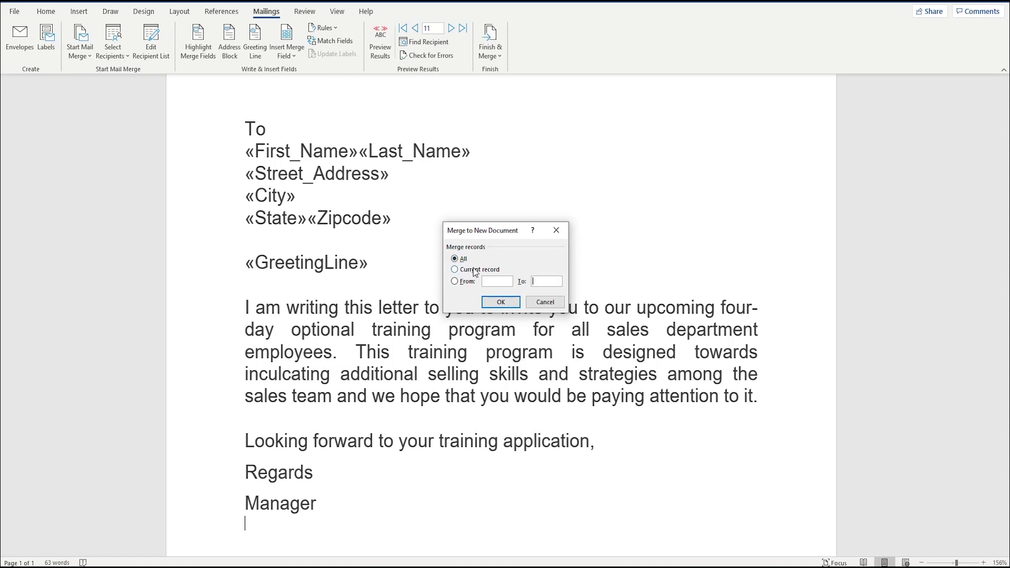
pyautogui.click(494, 306)
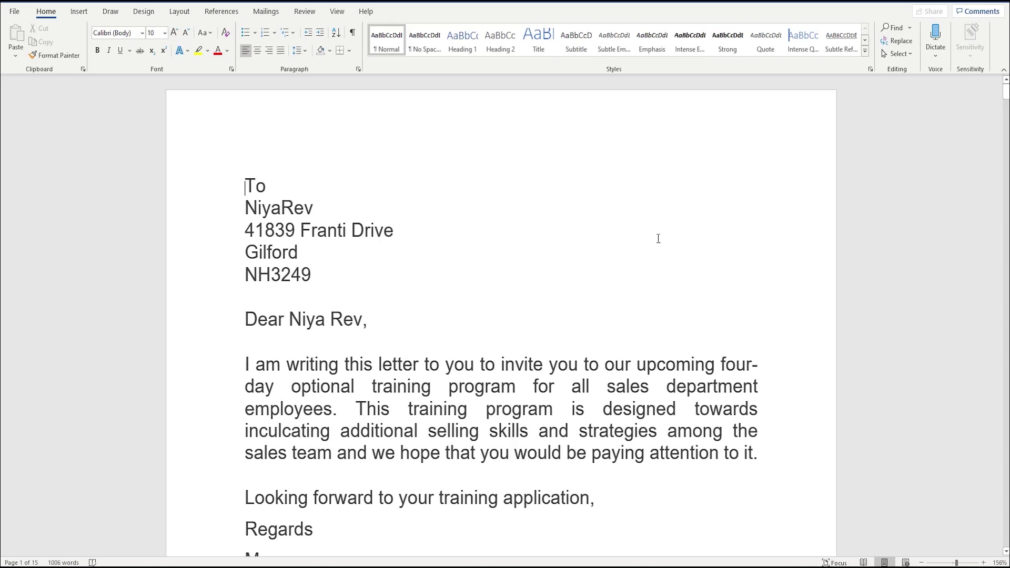
# - Page down through the merged letters, checking each recipient's name, address and greeting
pyautogui.click(1006, 554)
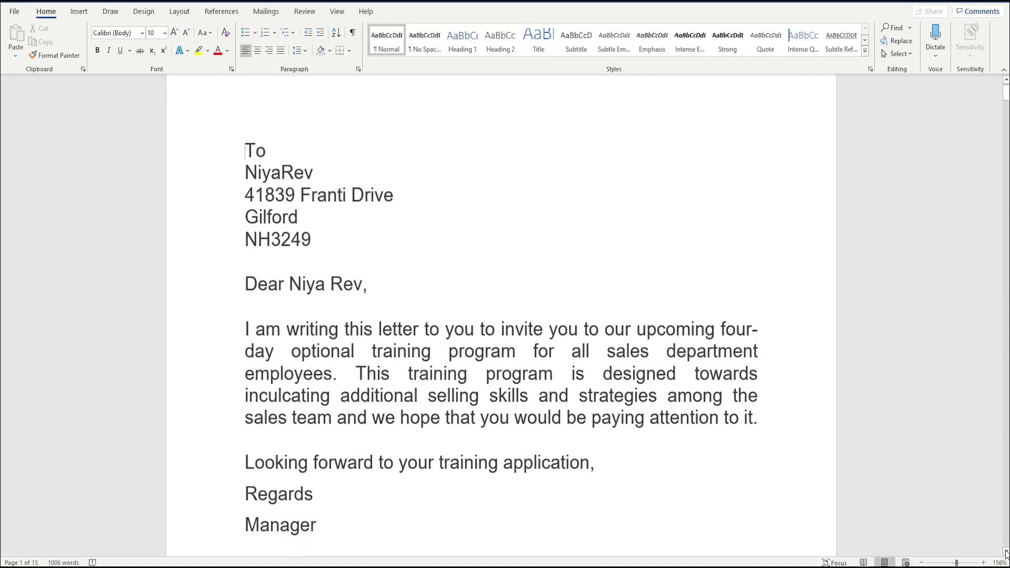
pyautogui.click(902, 517)
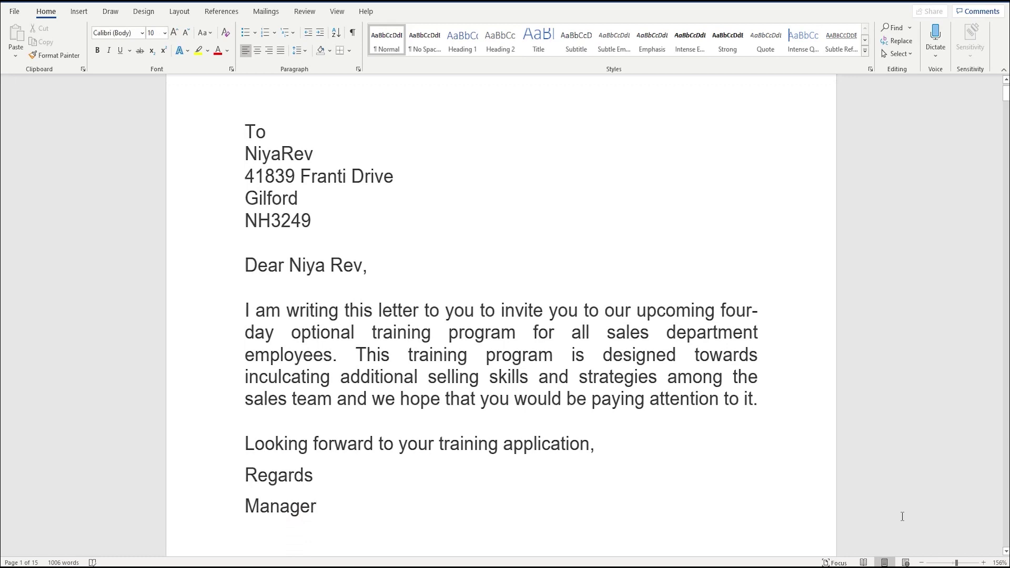
pyautogui.press('pagedown')
pyautogui.press('Down')
pyautogui.press('Down')
pyautogui.press('Down')
pyautogui.press('Down')
pyautogui.press('Down')
pyautogui.press('Down')
pyautogui.press('Down')
pyautogui.press('Down')
pyautogui.press('Down')
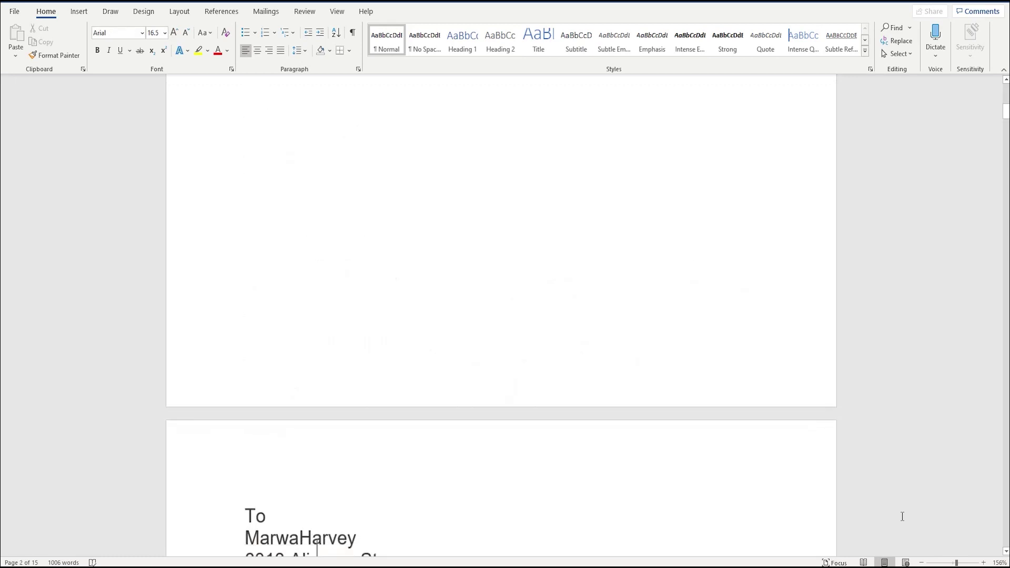
pyautogui.press('Down')
pyautogui.press('Down')
pyautogui.press('Down')
pyautogui.press('Down')
pyautogui.press('Down')
pyautogui.press('Down')
pyautogui.press('Down')
pyautogui.press('Down')
pyautogui.press('Down')
pyautogui.press('Down')
pyautogui.press('Down')
pyautogui.press('Down')
pyautogui.press('Down')
pyautogui.press('Down')
pyautogui.press('Down')
pyautogui.press('Down')
pyautogui.press('Down')
pyautogui.press('Down')
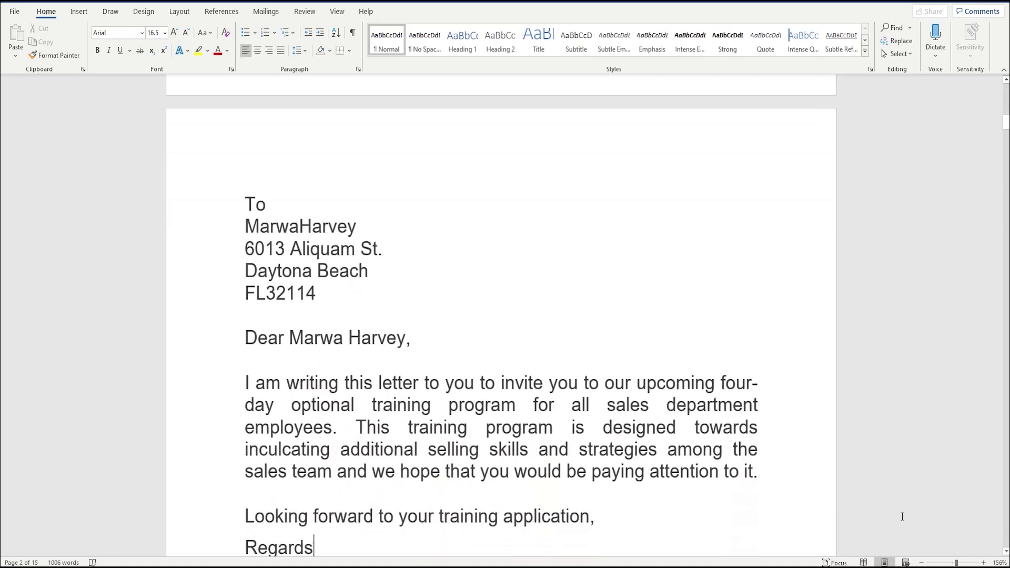
pyautogui.press('Down')
pyautogui.press('Down')
pyautogui.press('Down')
pyautogui.press('Down')
pyautogui.press('Down')
pyautogui.press('Down')
pyautogui.press('Down')
pyautogui.press('Down')
pyautogui.press('Down')
pyautogui.press('Down')
pyautogui.press('Down')
pyautogui.press('Down')
pyautogui.press('Down')
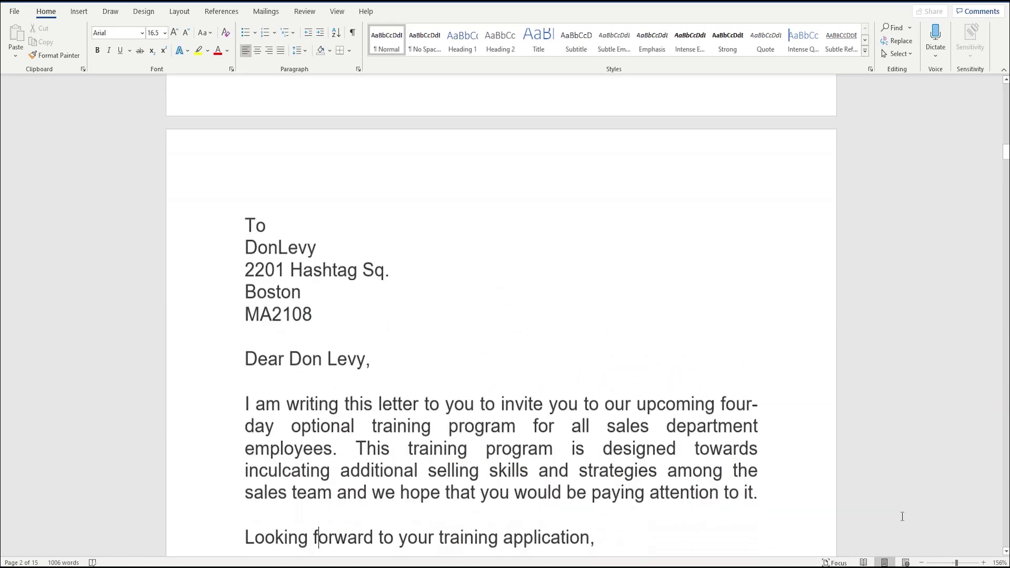
pyautogui.press('Down')
pyautogui.press('Down')
pyautogui.press('Down')
pyautogui.press('Down')
pyautogui.press('Down')
pyautogui.press('Down')
pyautogui.press('Down')
pyautogui.press('Down')
pyautogui.press('Down')
pyautogui.press('Down')
pyautogui.press('Down')
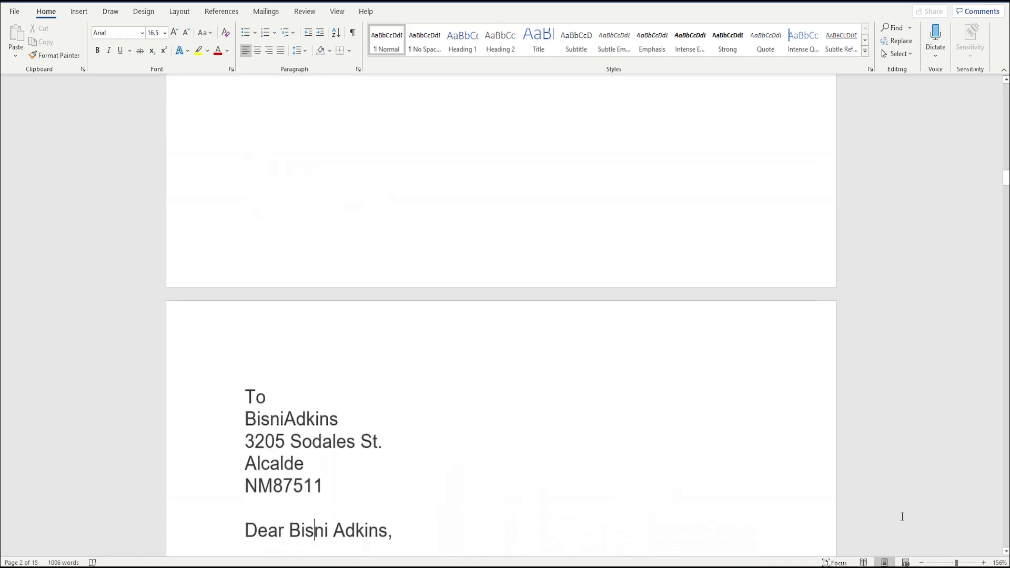
pyautogui.press('Down')
pyautogui.press('Down')
pyautogui.press('Down')
pyautogui.press('Down')
pyautogui.press('Down')
pyautogui.press('Down')
pyautogui.press('Down')
pyautogui.press('Down')
pyautogui.press('Down')
pyautogui.press('Down')
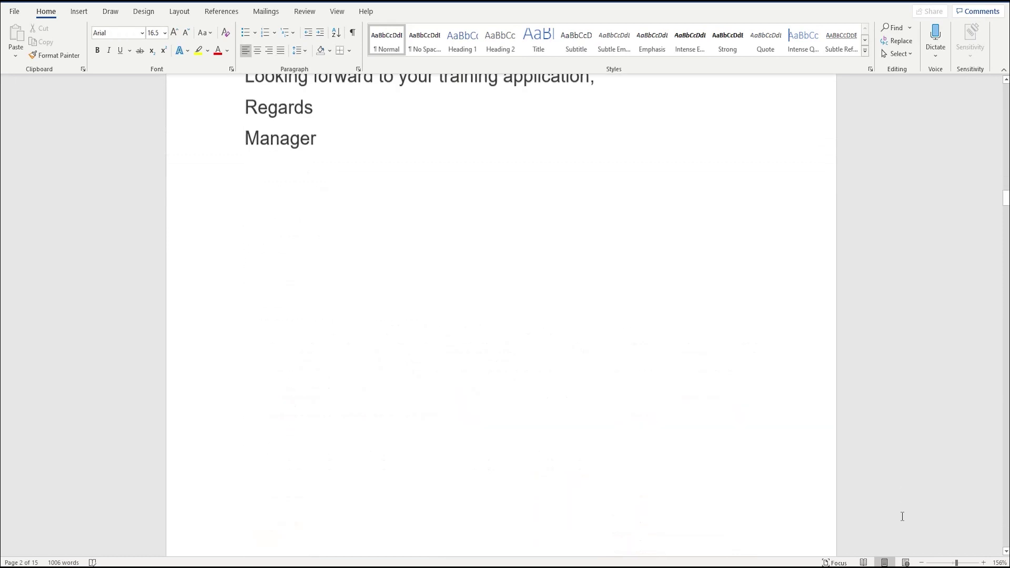
pyautogui.press('Down')
pyautogui.press('Down')
pyautogui.press('Down')
pyautogui.press('Down')
pyautogui.press('Down')
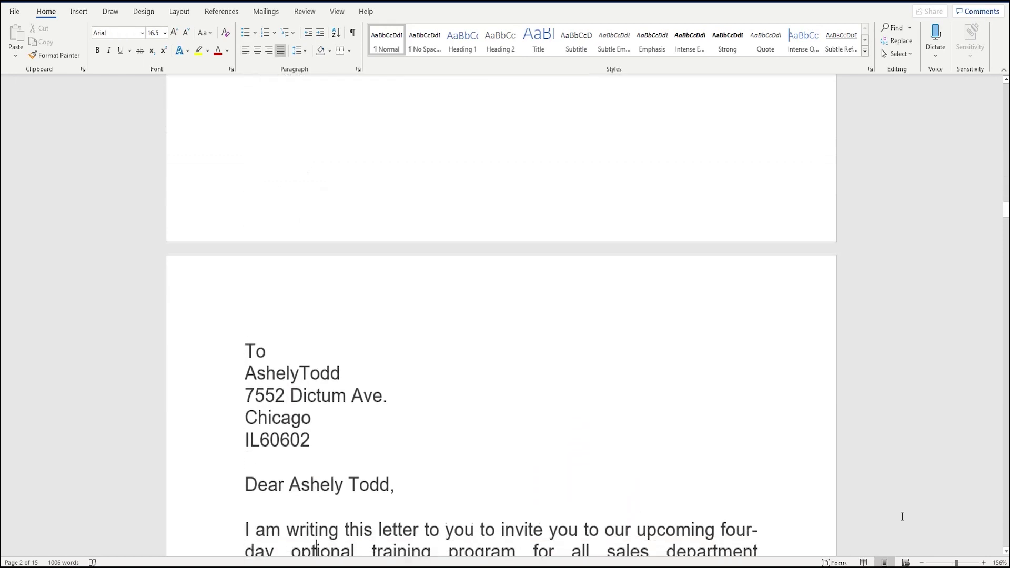
pyautogui.press('Down')
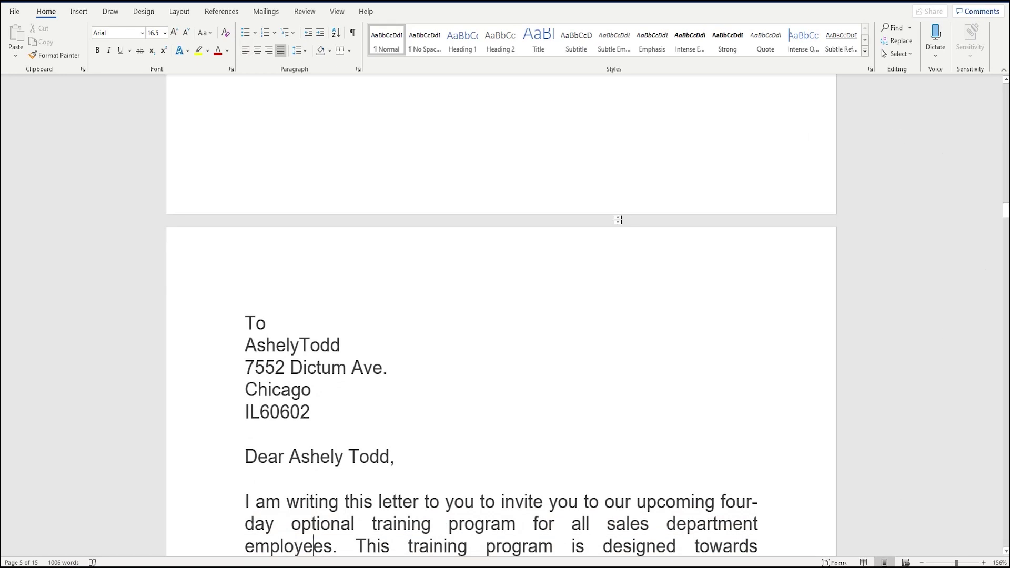
# - Close Letters2 without saving, returning to the template letter with Finish & Merge options shown
pyautogui.click(998, 3)
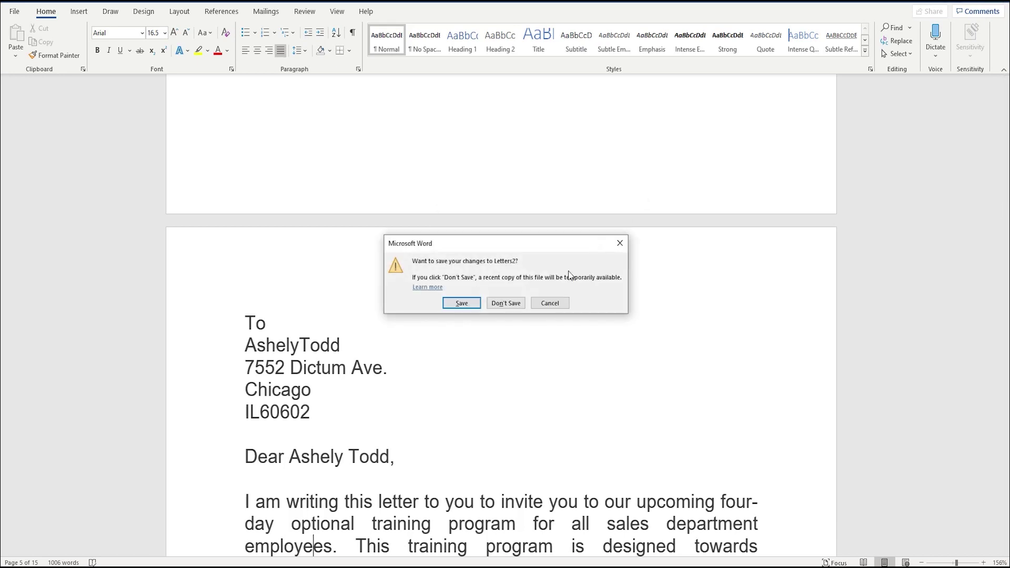
pyautogui.click(505, 303)
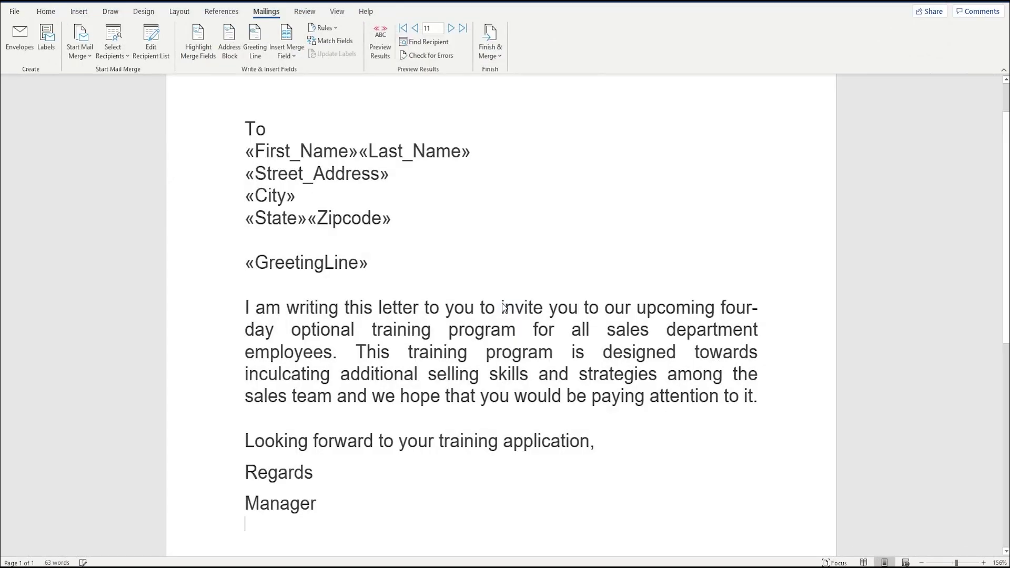
pyautogui.click(489, 50)
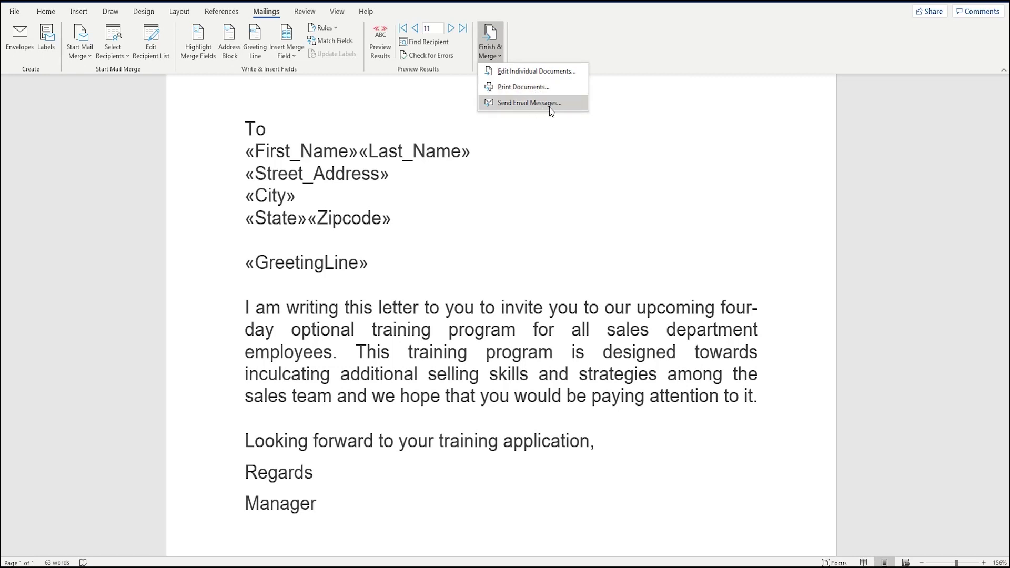
pyautogui.click(529, 103)
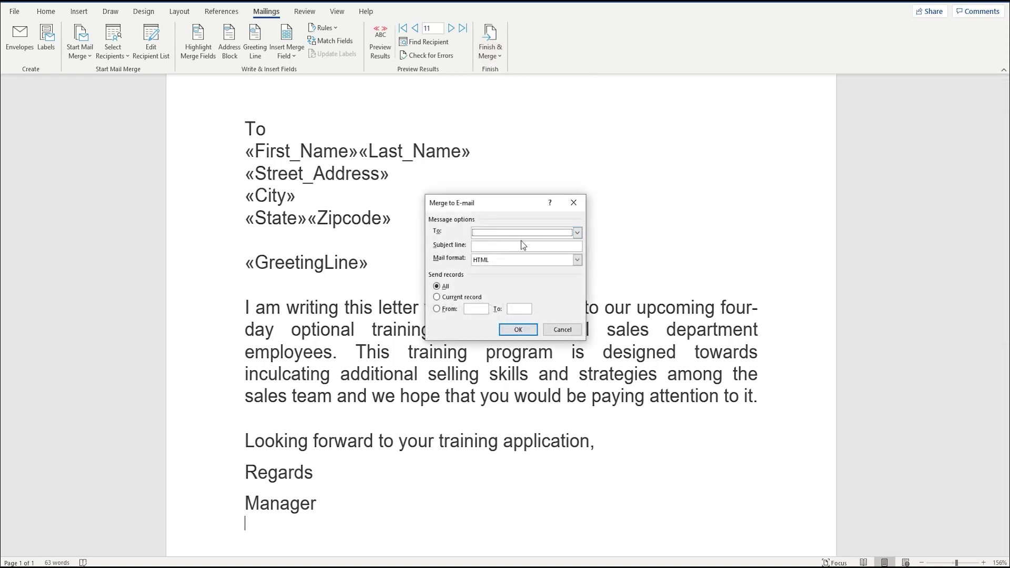
pyautogui.click(578, 233)
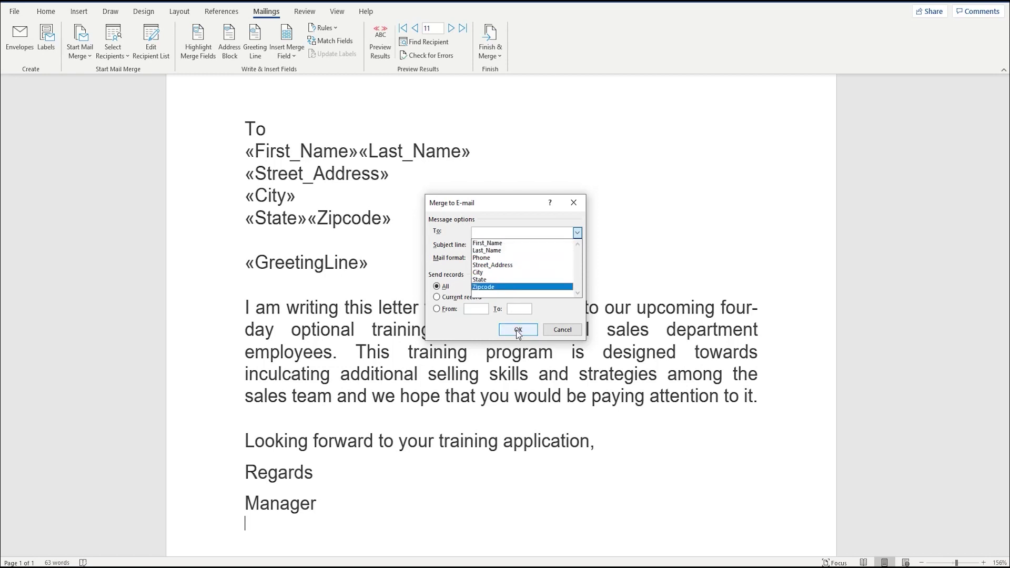
pyautogui.click(556, 329)
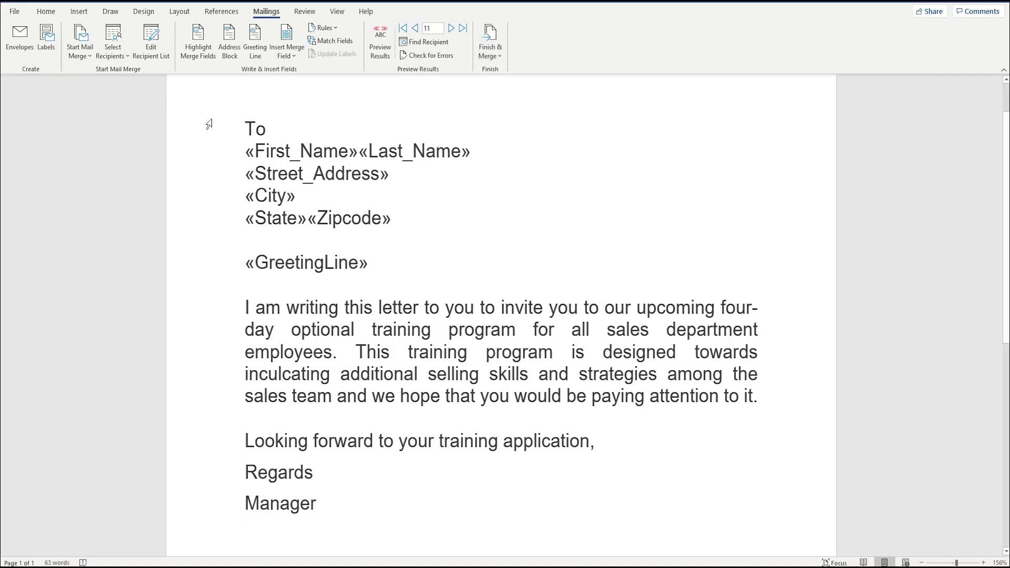
# - Open the Envelopes and Labels dialog from the Mailings tab's Envelopes button
pyautogui.click(21, 42)
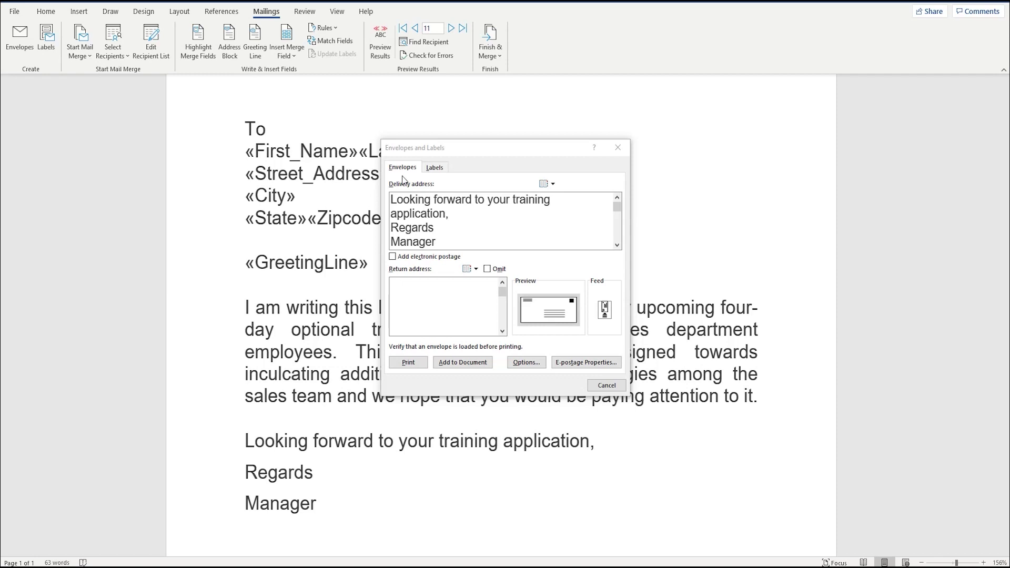